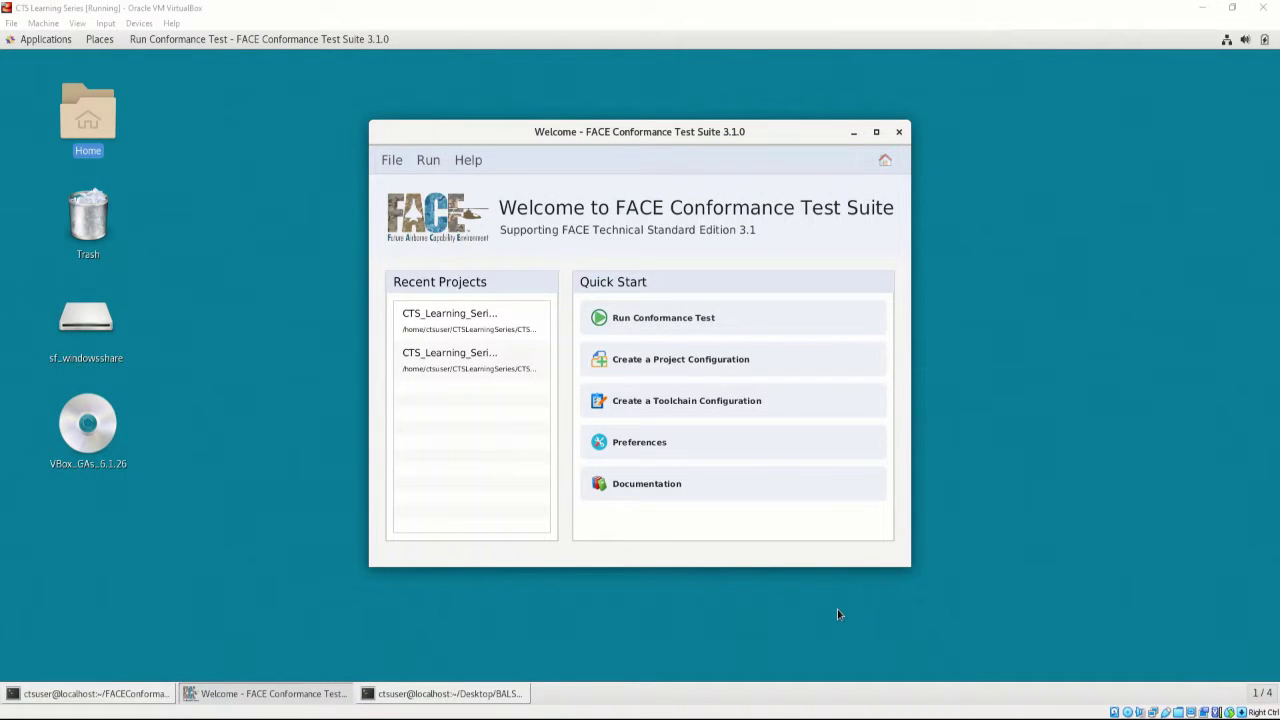
Step: Create a new project configuration named CTS_Learning_Series_TSS_Demonstration in the CTSLearningSeries folder of the home directory
left_click(391, 160)
left_click(408, 189)
left_click(405, 190)
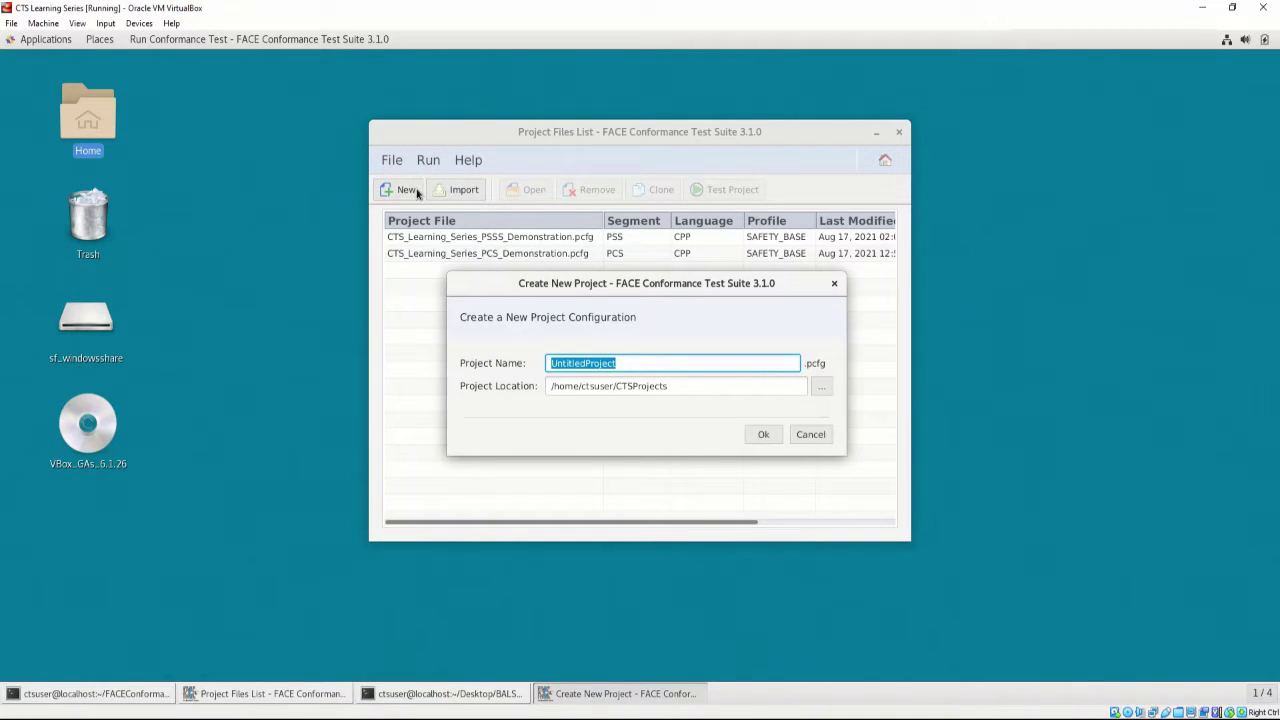
type("CTS_Learning_Se")
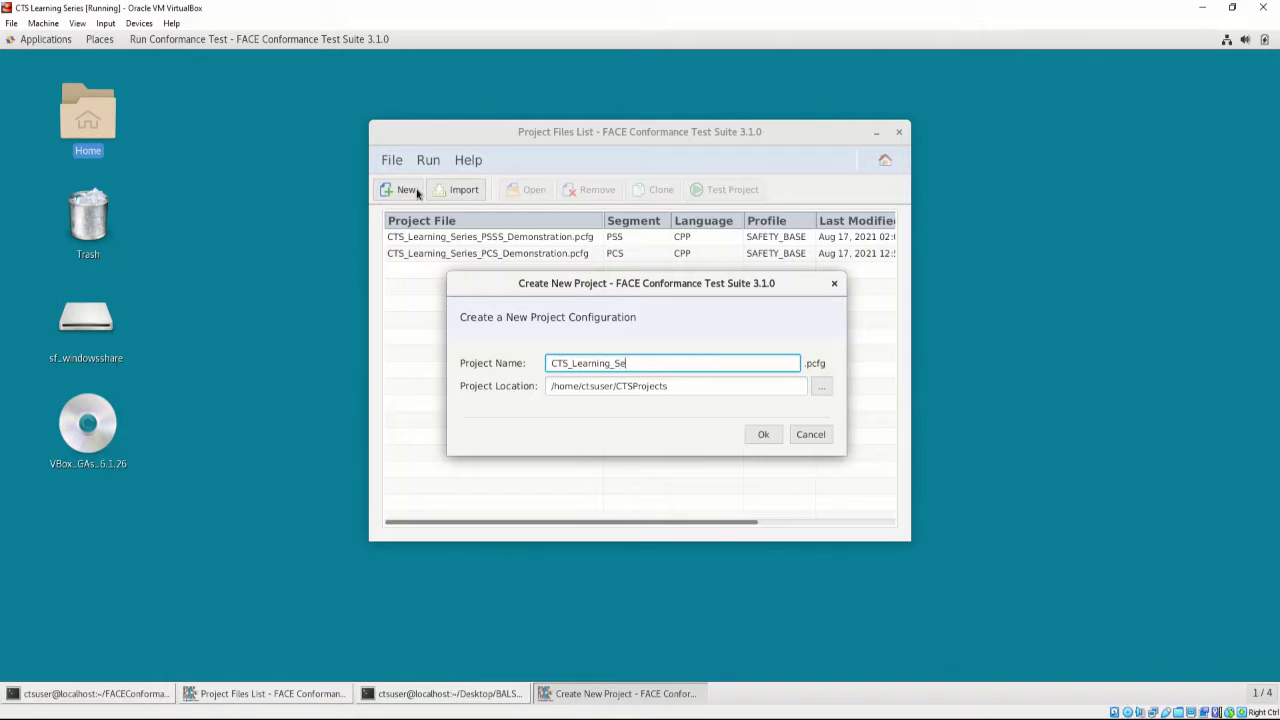
type("ries_TSS_Demonstration")
left_click(822, 387)
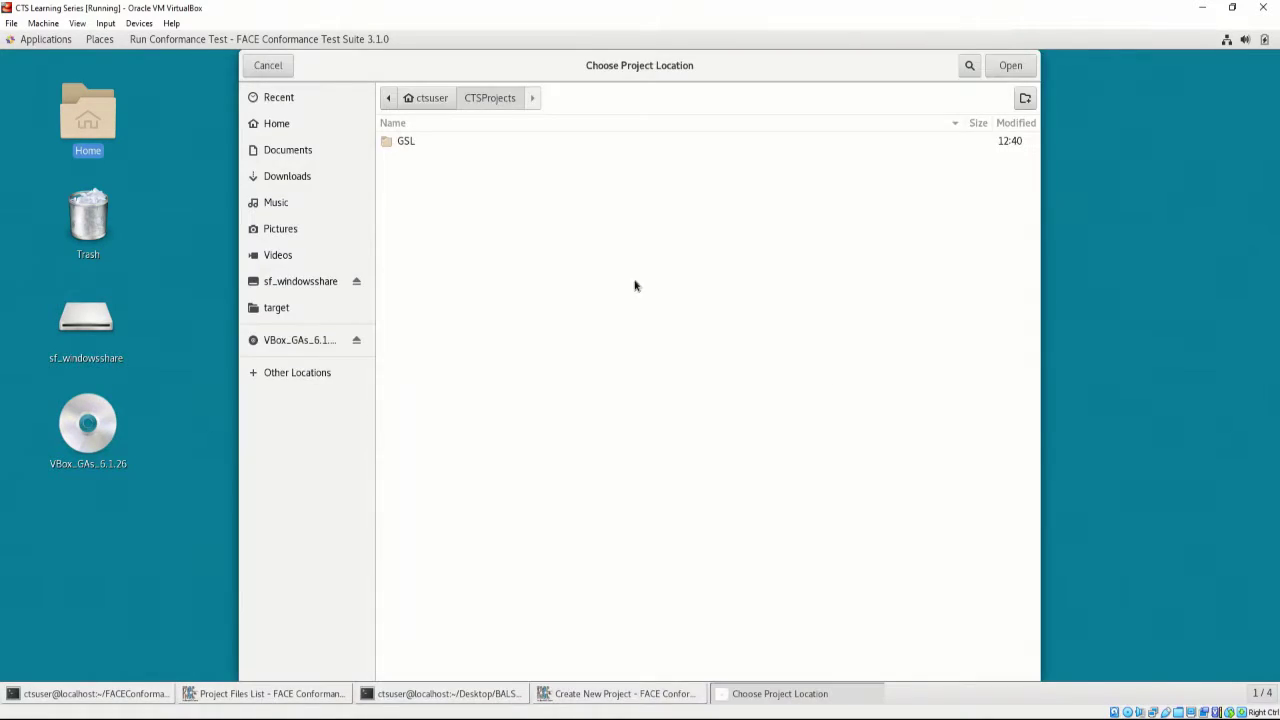
left_click(450, 180)
left_click(1010, 65)
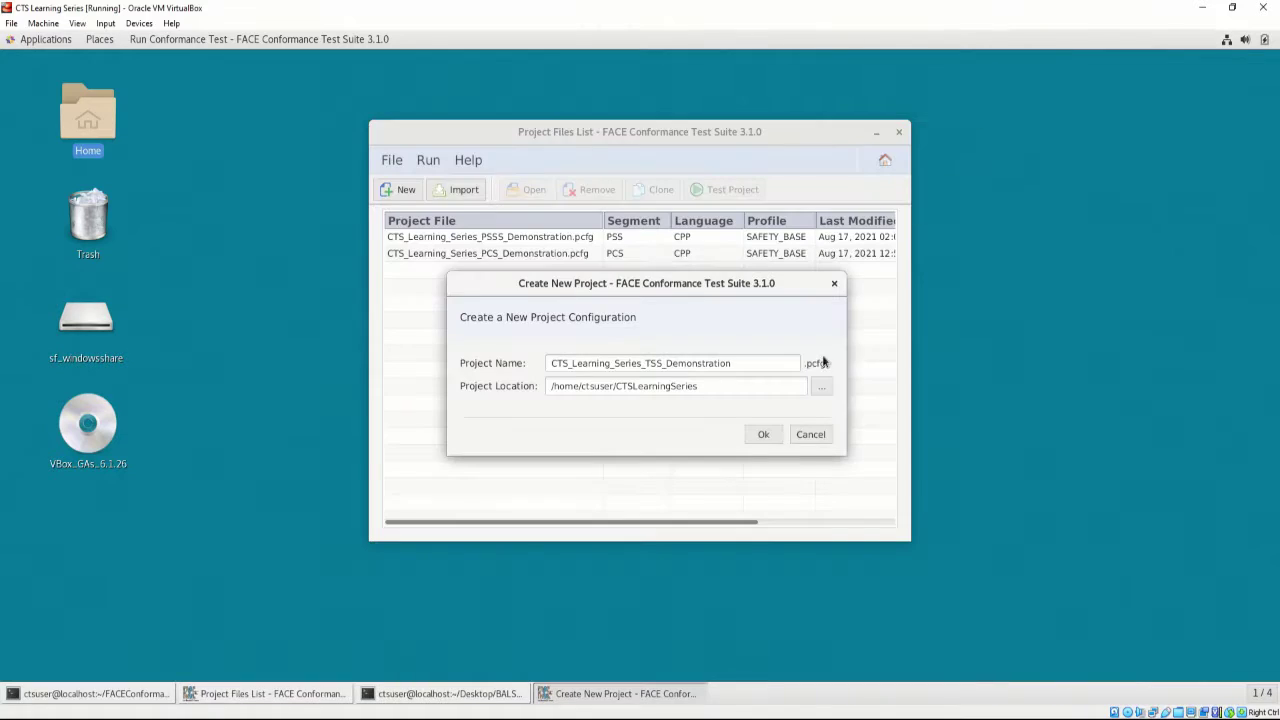
left_click(764, 435)
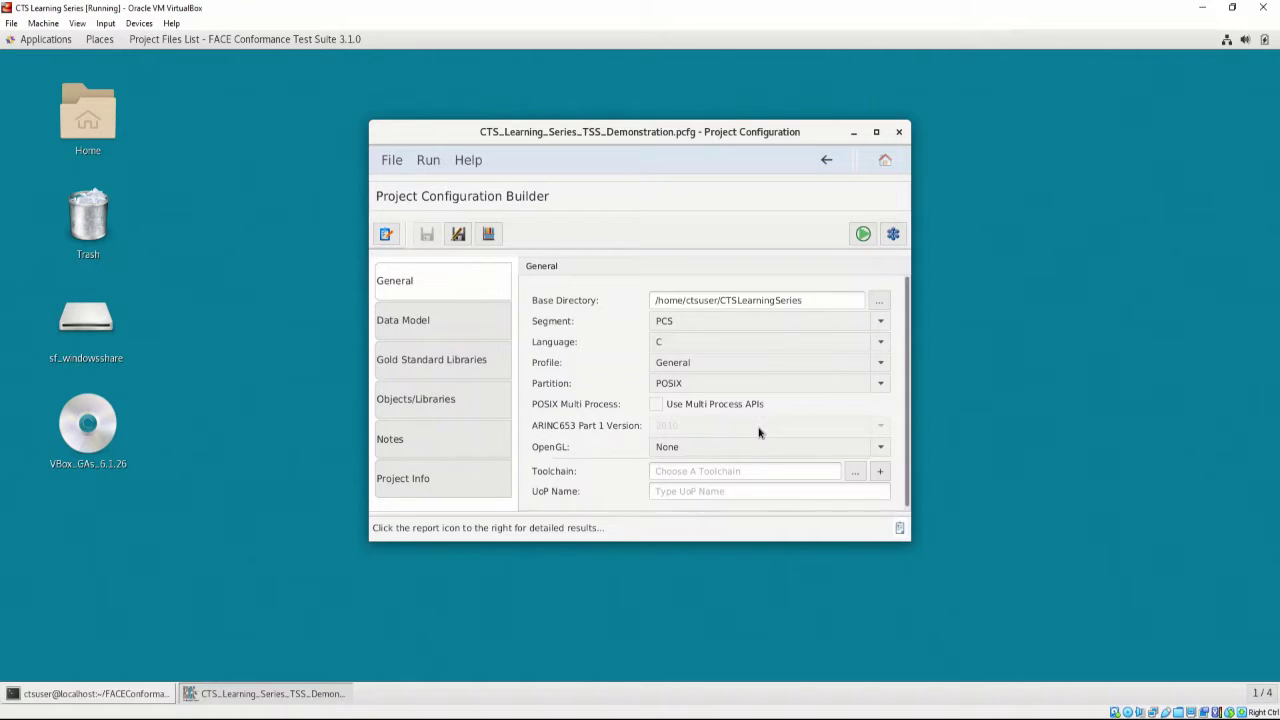
Step: Set the project's base directory to /home/ctsuser
left_click(880, 302)
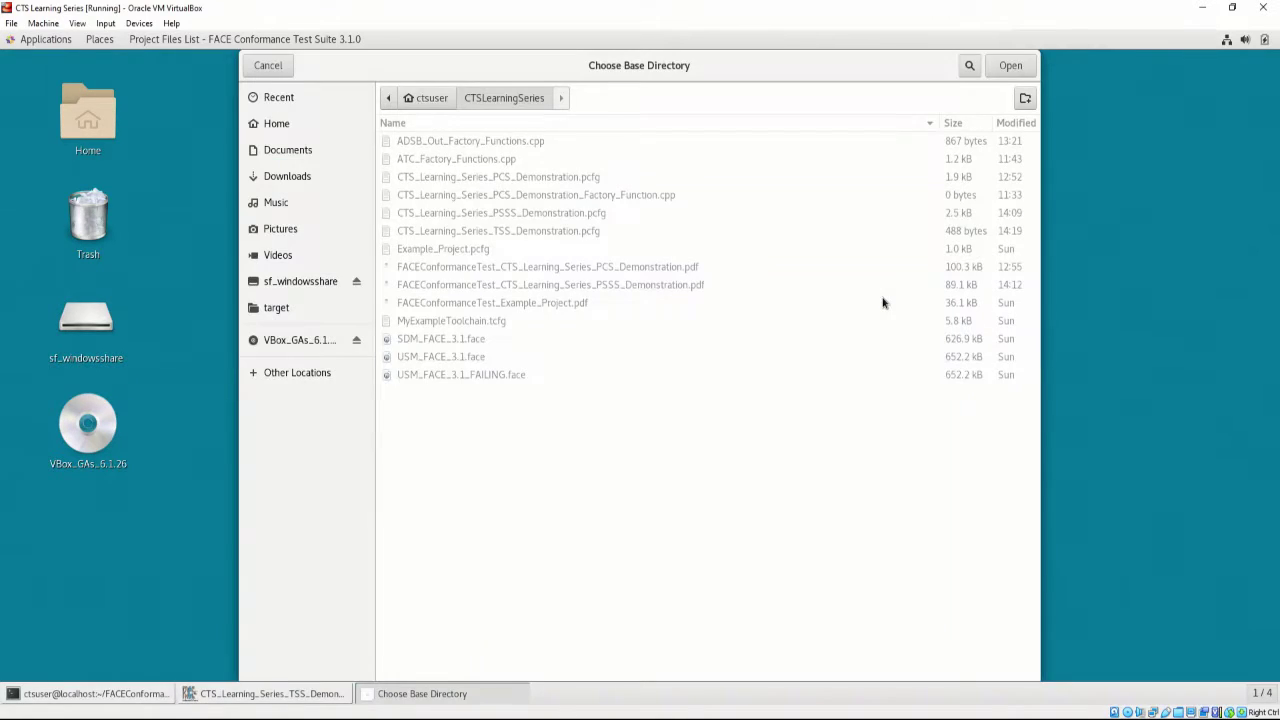
left_click(427, 98)
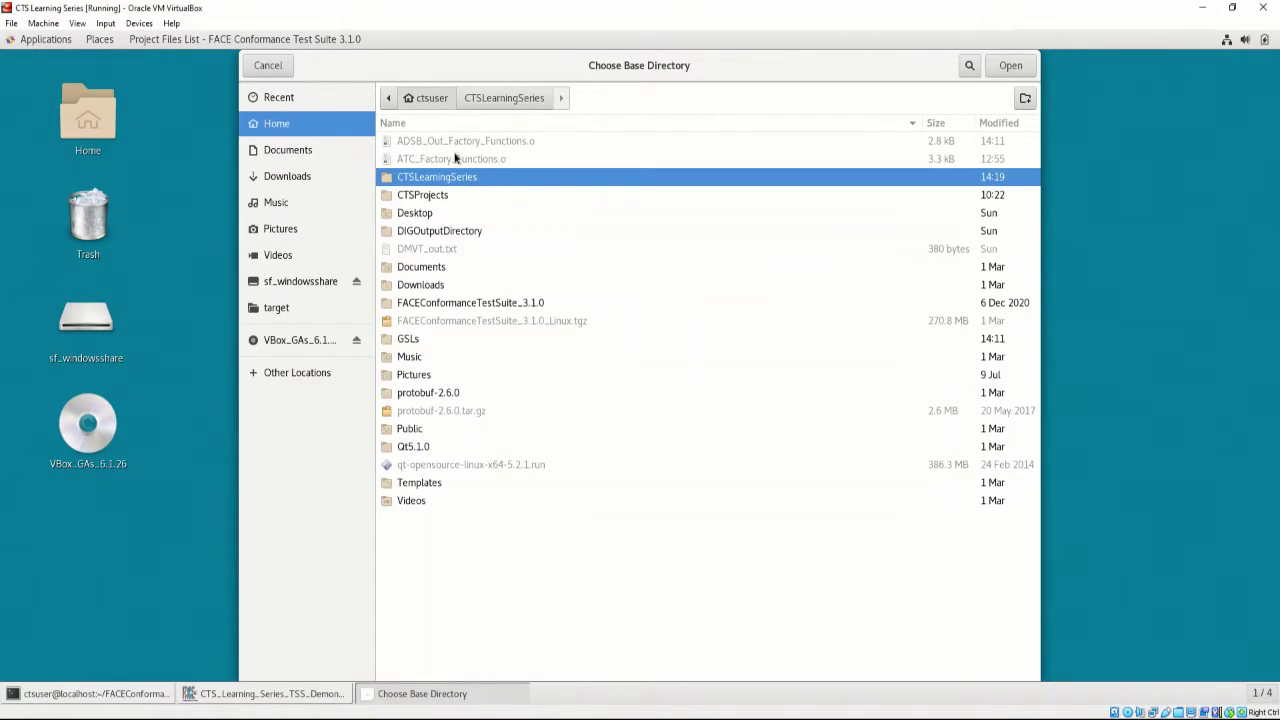
left_click(457, 178, "ctrl")
left_click(1008, 65)
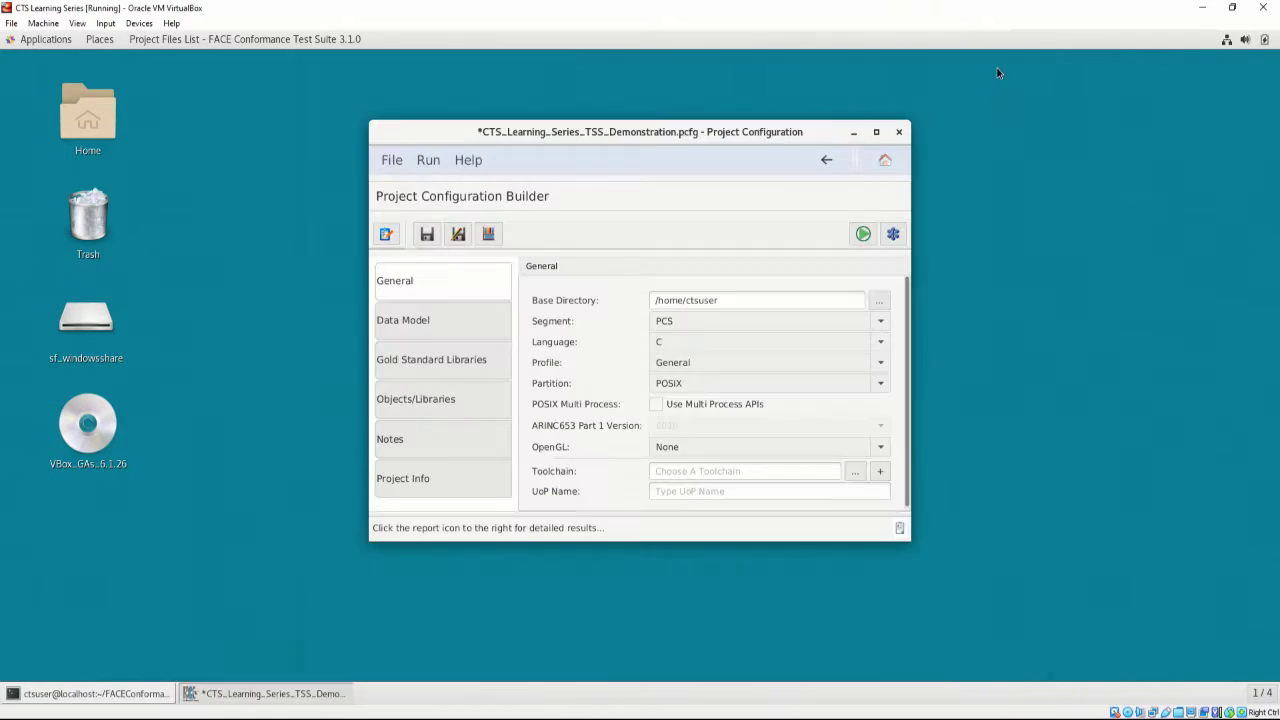
Step: Set the project's segment to TSS, language to C++ and profile to Safety Base
left_click(884, 326)
left_click(806, 356)
left_click(828, 348)
left_click(820, 374)
left_click(818, 366)
left_click(802, 395)
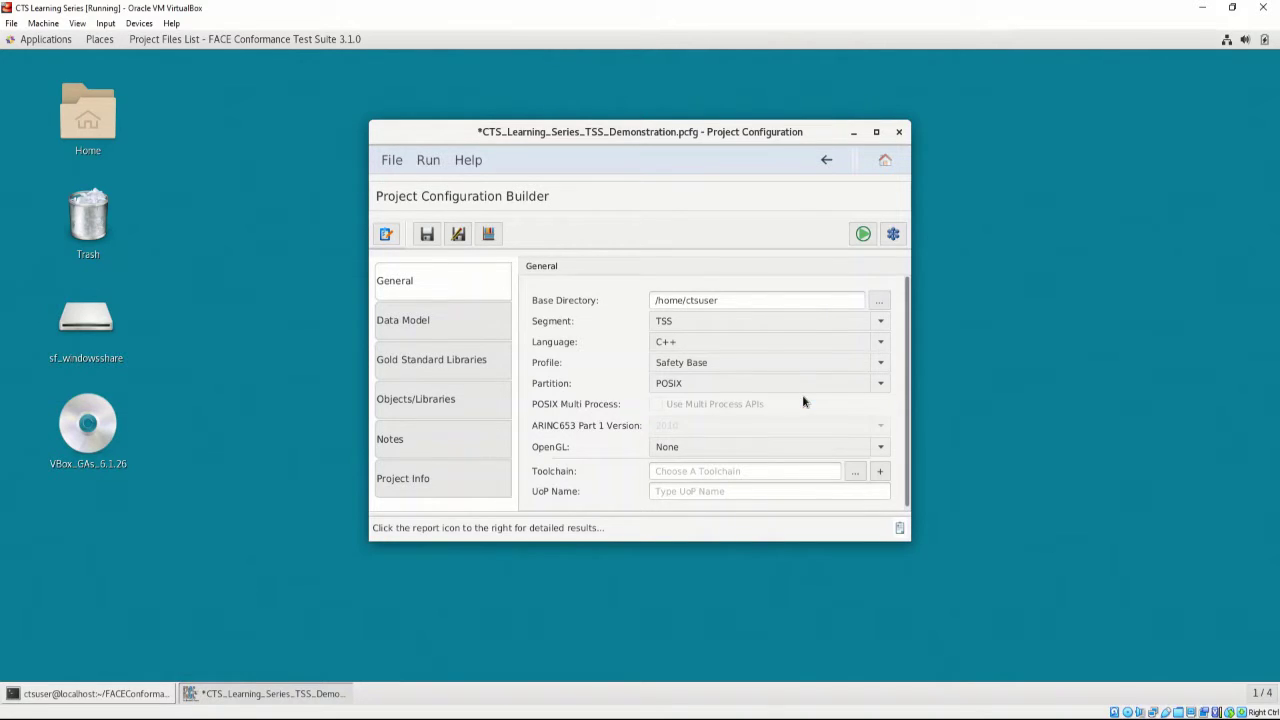
Step: Assign the toolchain configuration file stored within the toolchain folder of FACEConformanceTestSuite_3.1.0
left_click(855, 477)
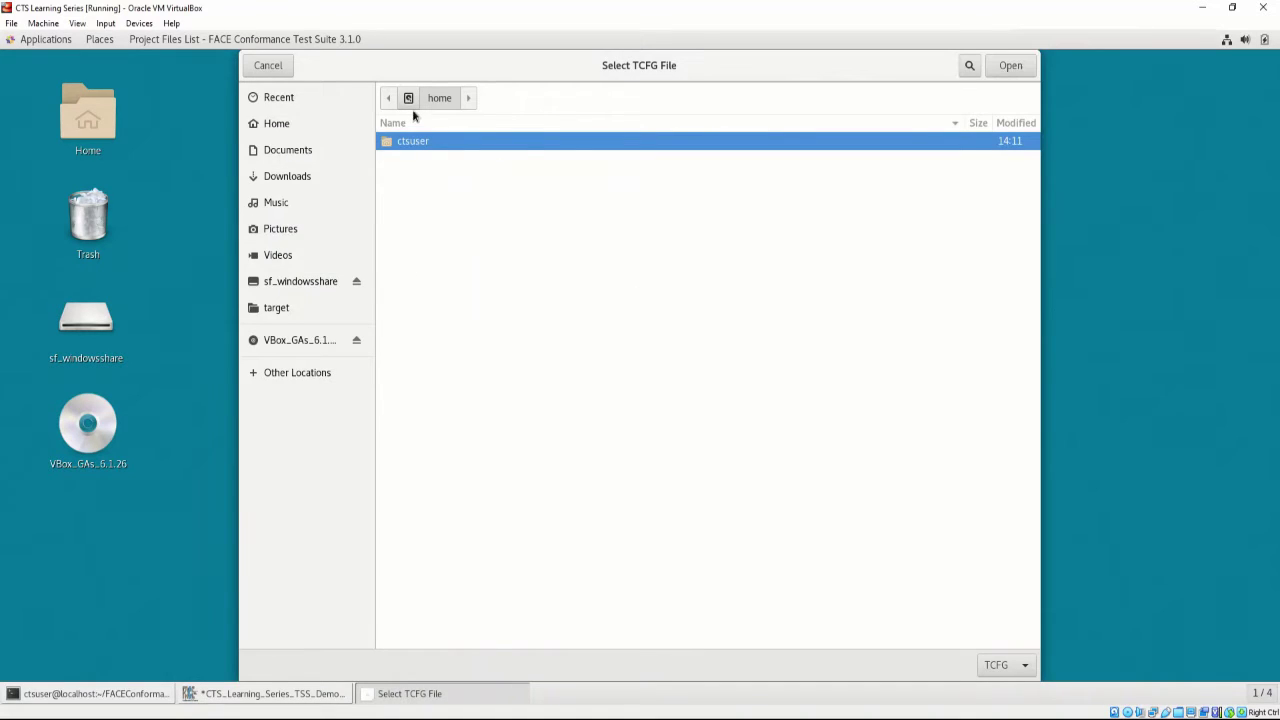
double_click(448, 143)
double_click(478, 250)
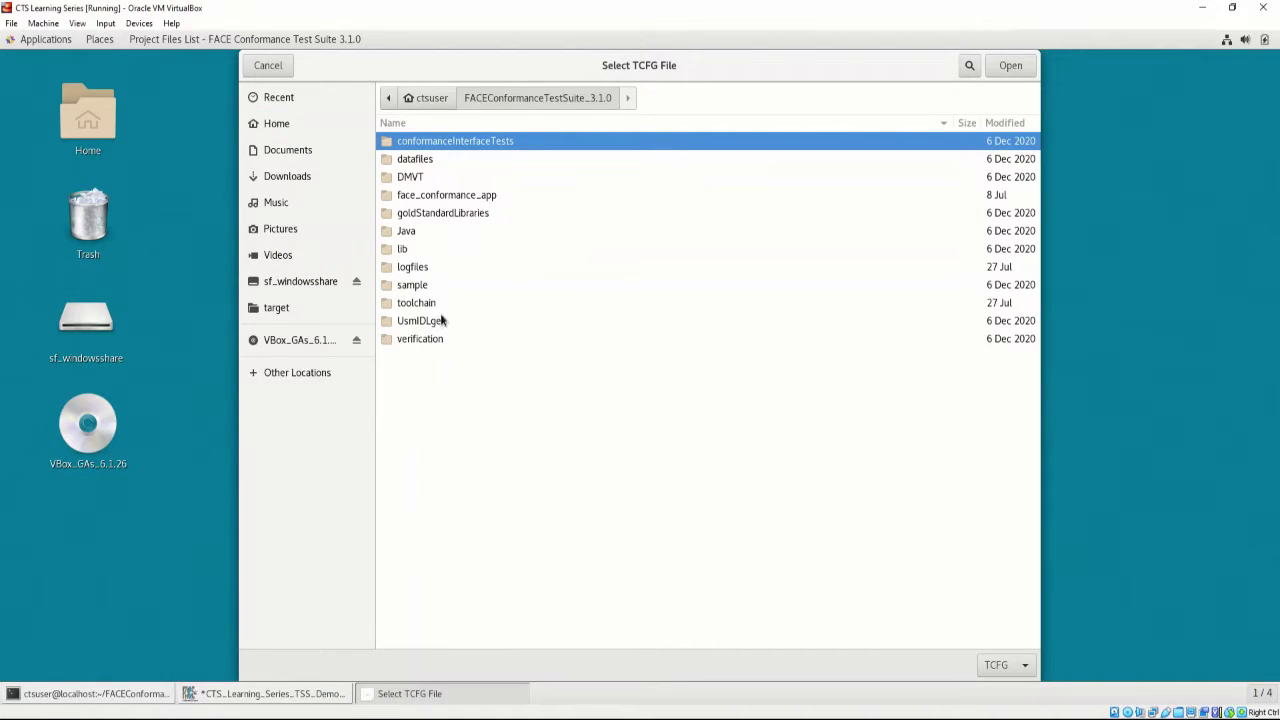
double_click(440, 305)
double_click(466, 159)
double_click(532, 148)
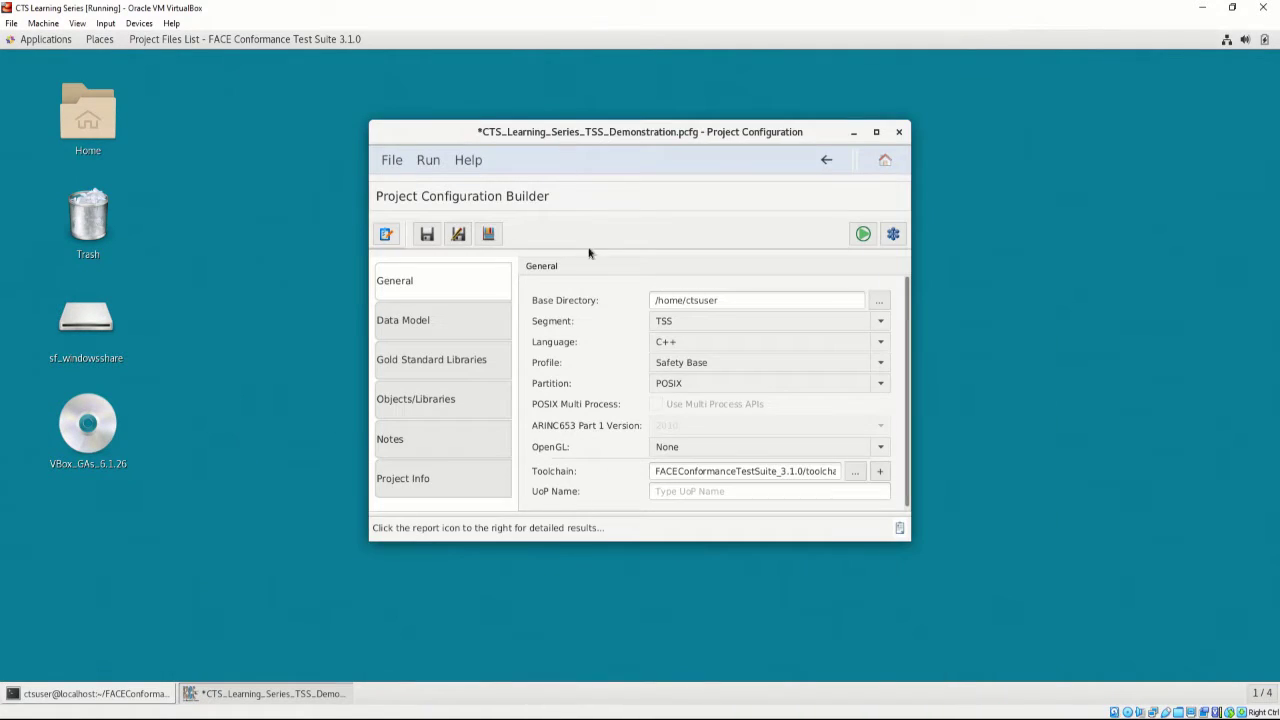
Step: Enter "CTS Learning Series TSS Example" as the UoP name and save the project configuration
left_click(766, 491)
type("CTS_Learning S")
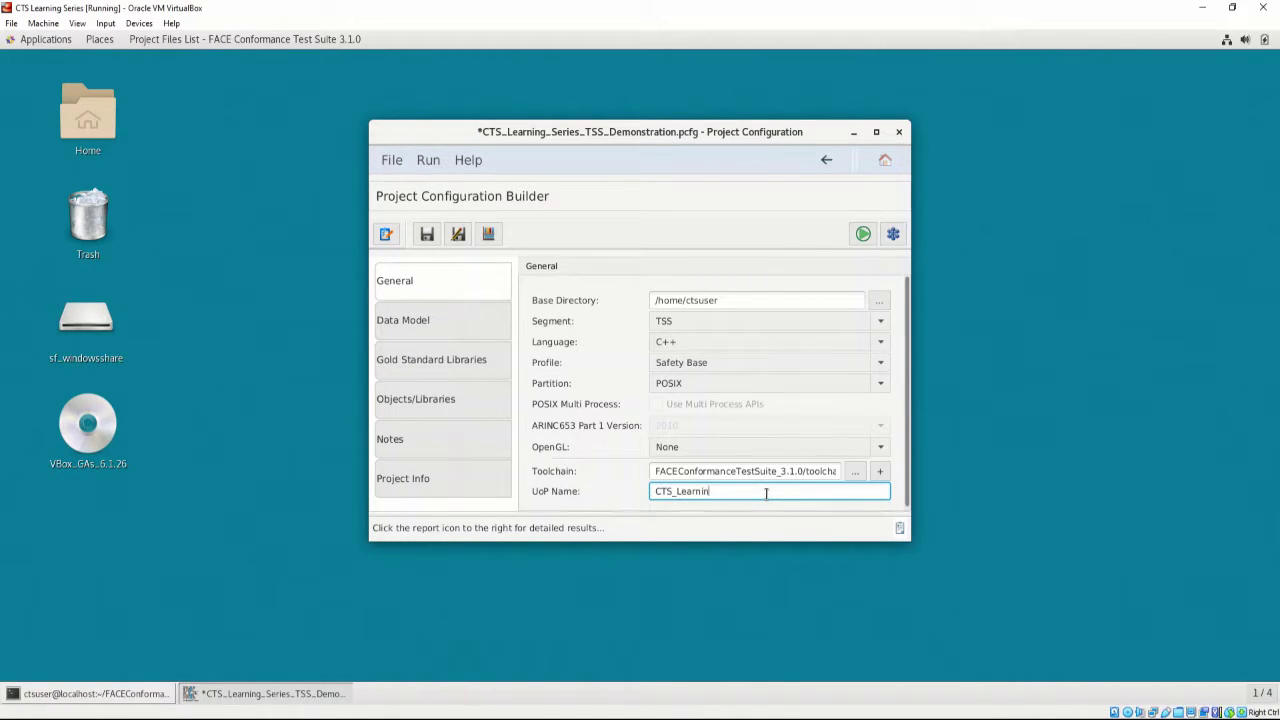
type("eries TSS Example")
left_click(675, 491)
key("BackSpace")
left_click(429, 237)
Step: Set the Gold Standard Libraries directory to the GSLs folder in the home directory
left_click(465, 321)
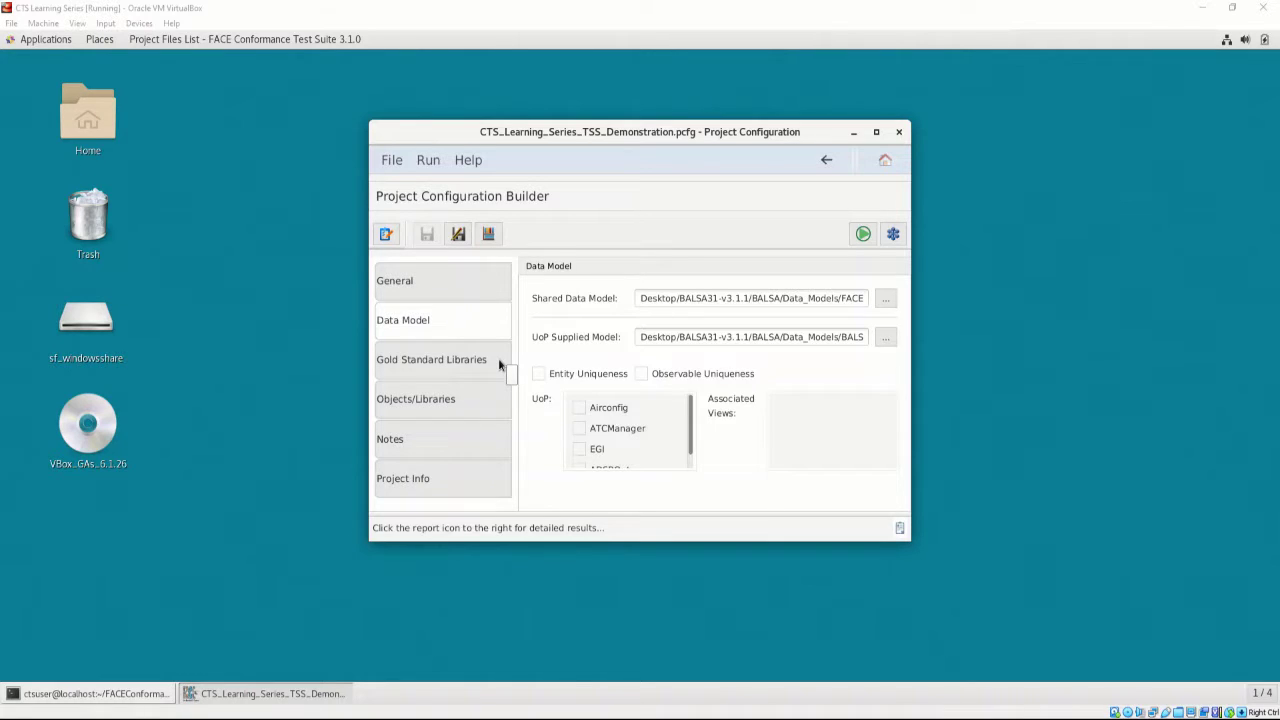
left_click(470, 360)
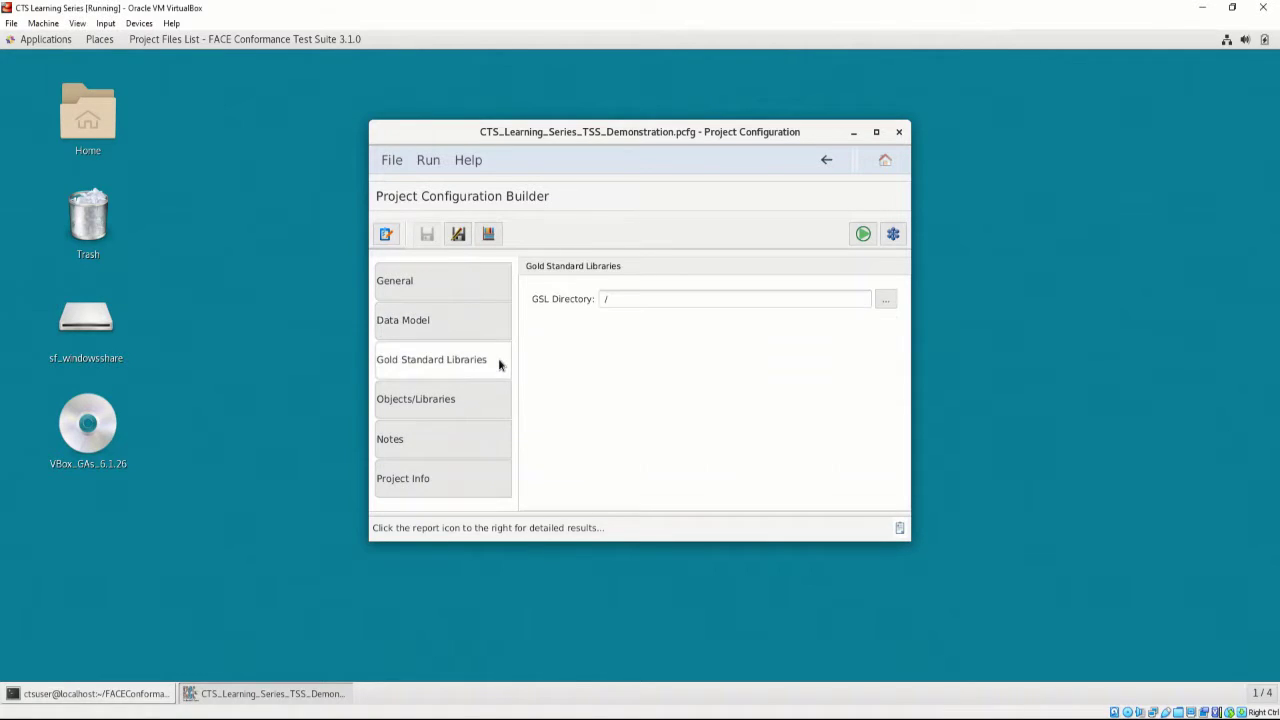
left_click(887, 299)
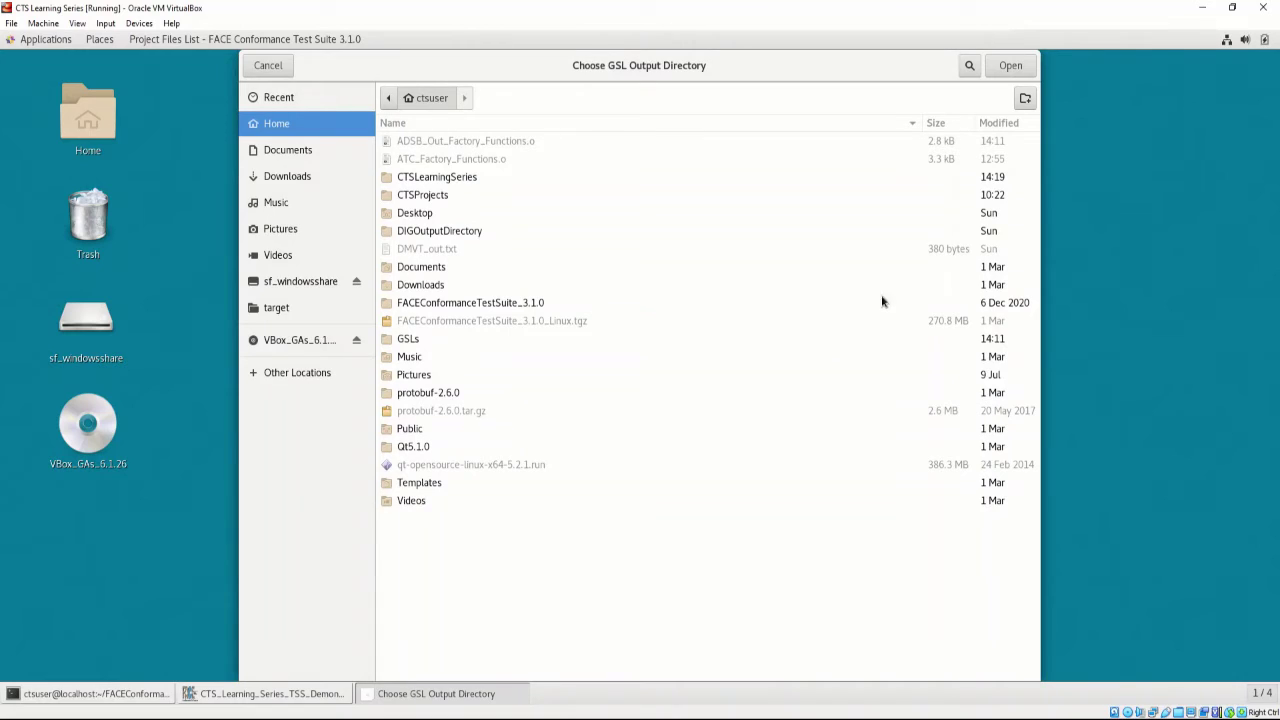
left_click(491, 340)
left_click(1010, 65)
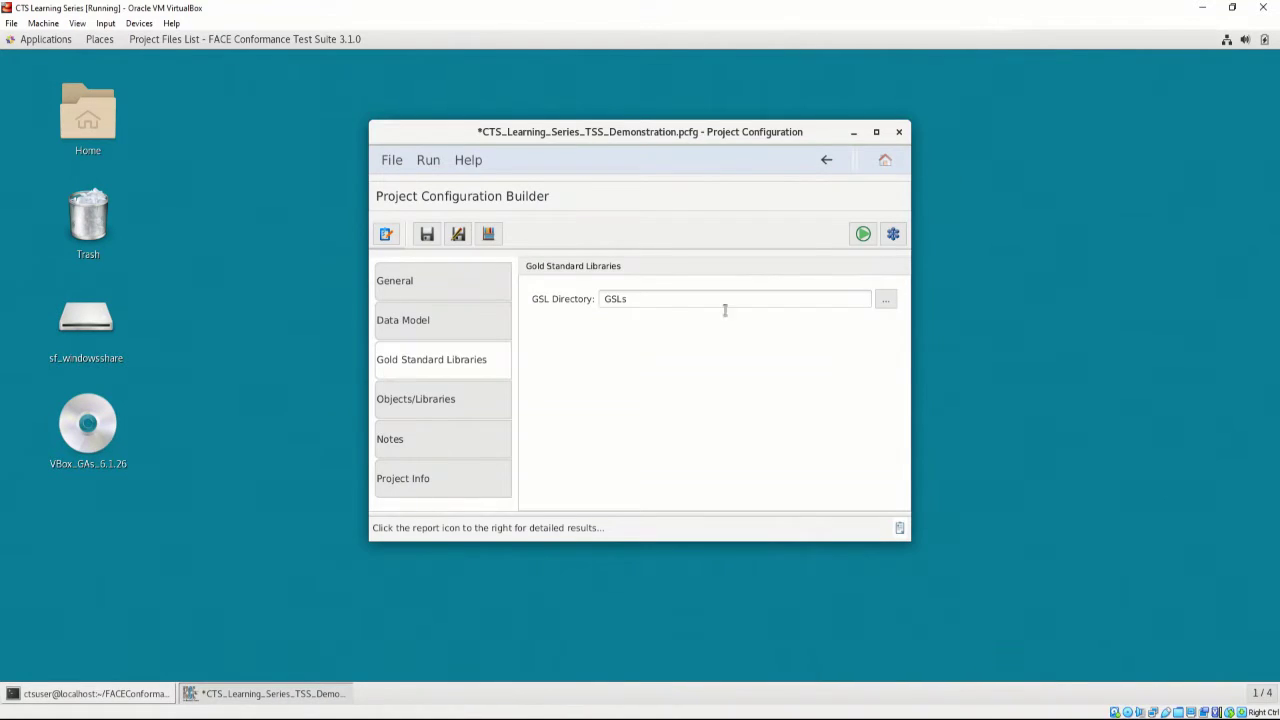
Step: Set the TSS type to TS Type Abstraction Interface TSS UoP and mark the Transport Protocol Module as used
left_click(499, 409)
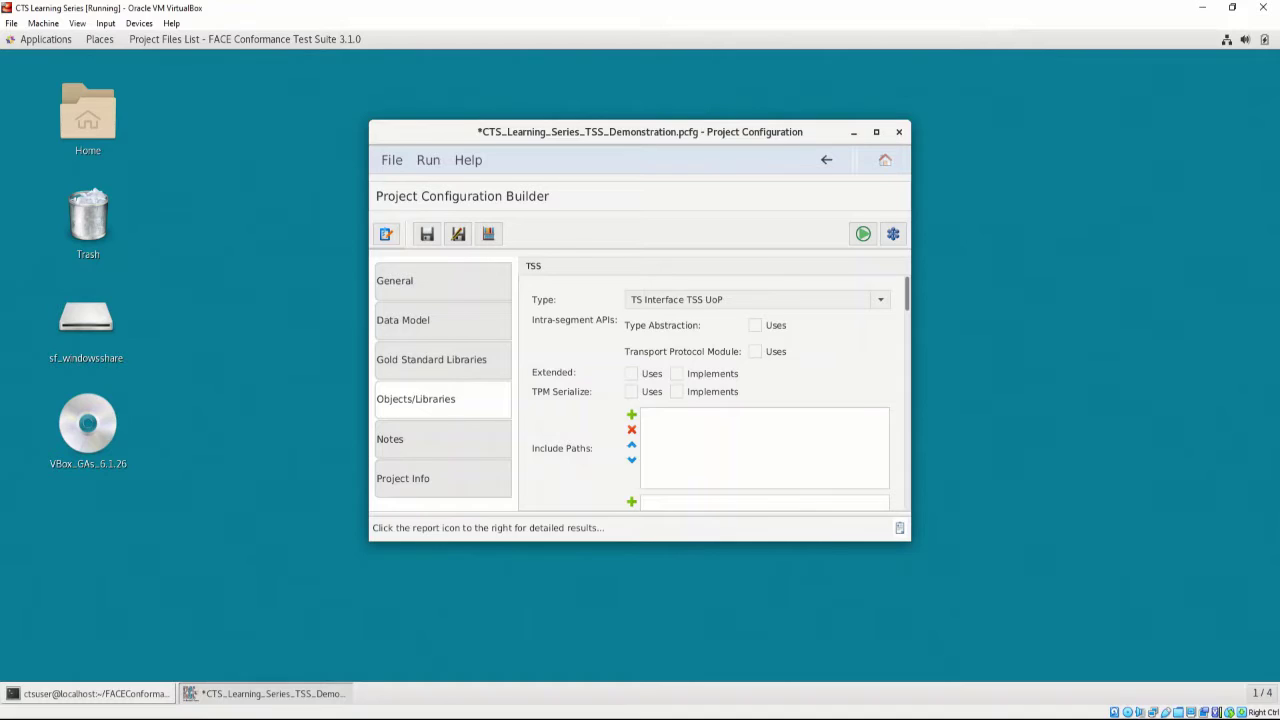
left_click(879, 301)
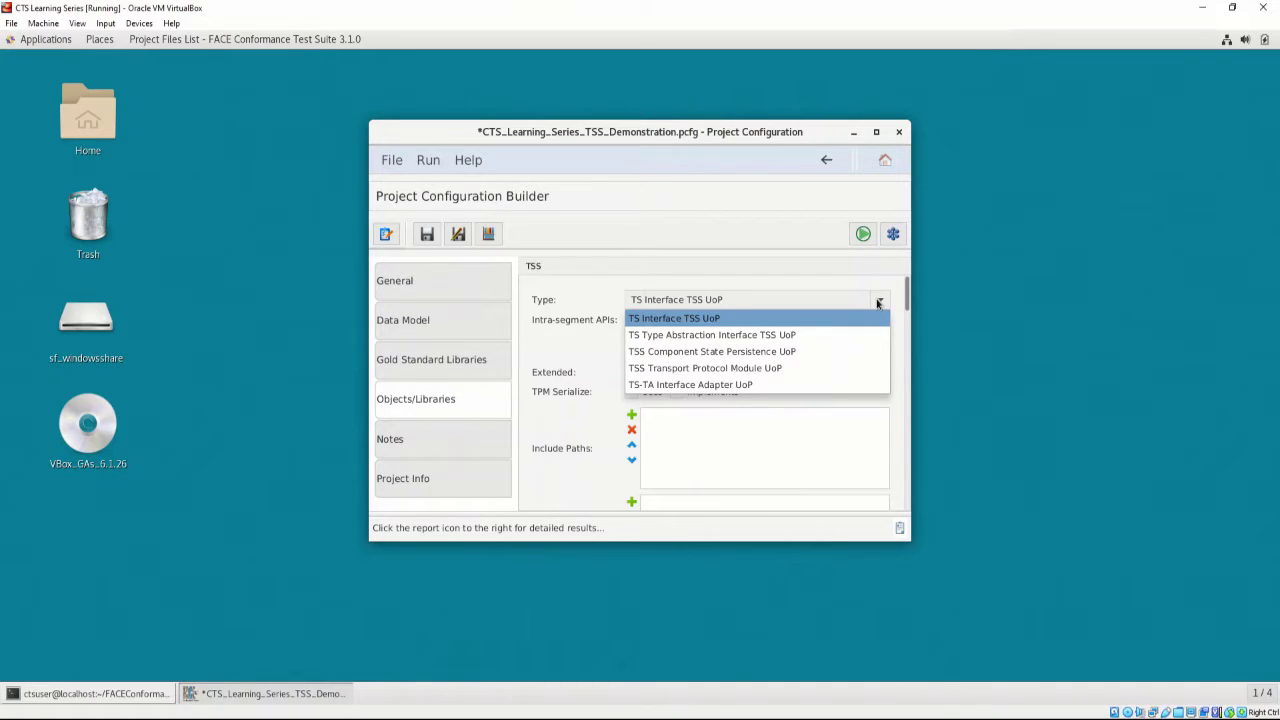
left_click(833, 336)
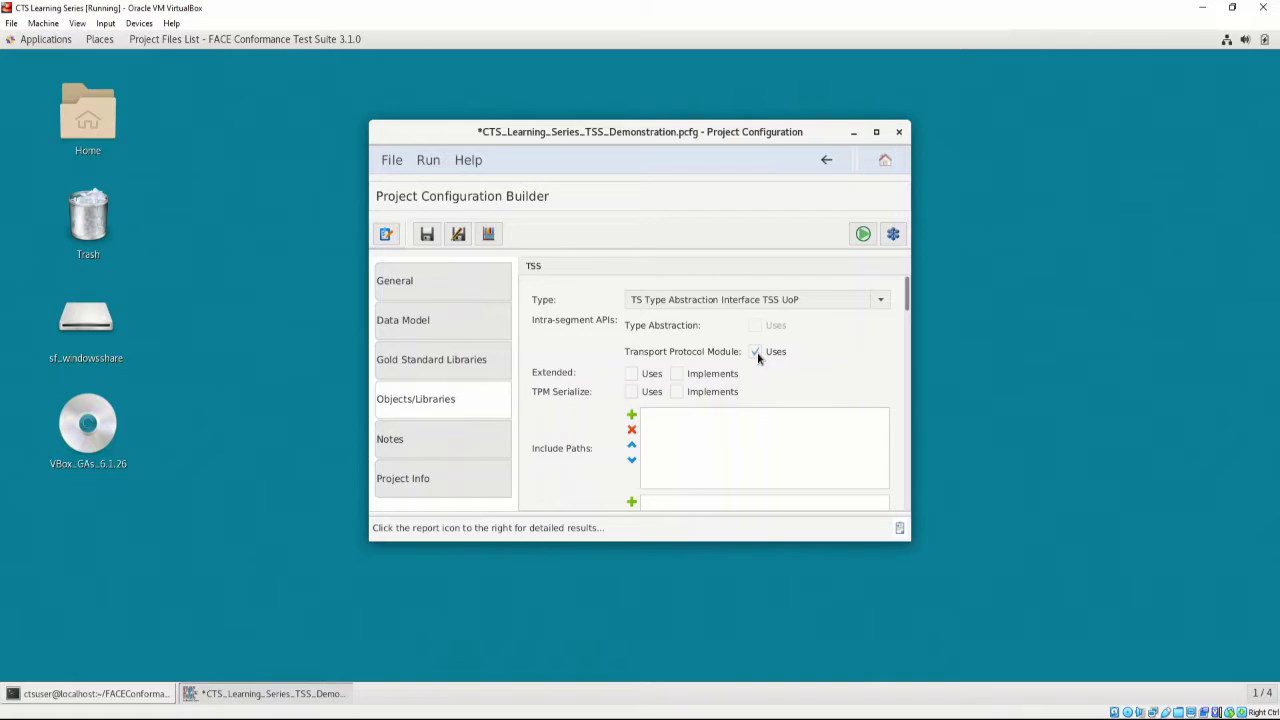
Step: Mark Configuration Services and the Health and Fault Monitoring (HMFM) Interface as FACE interfaces used, and save the project
scroll(810, 372, "down", 3)
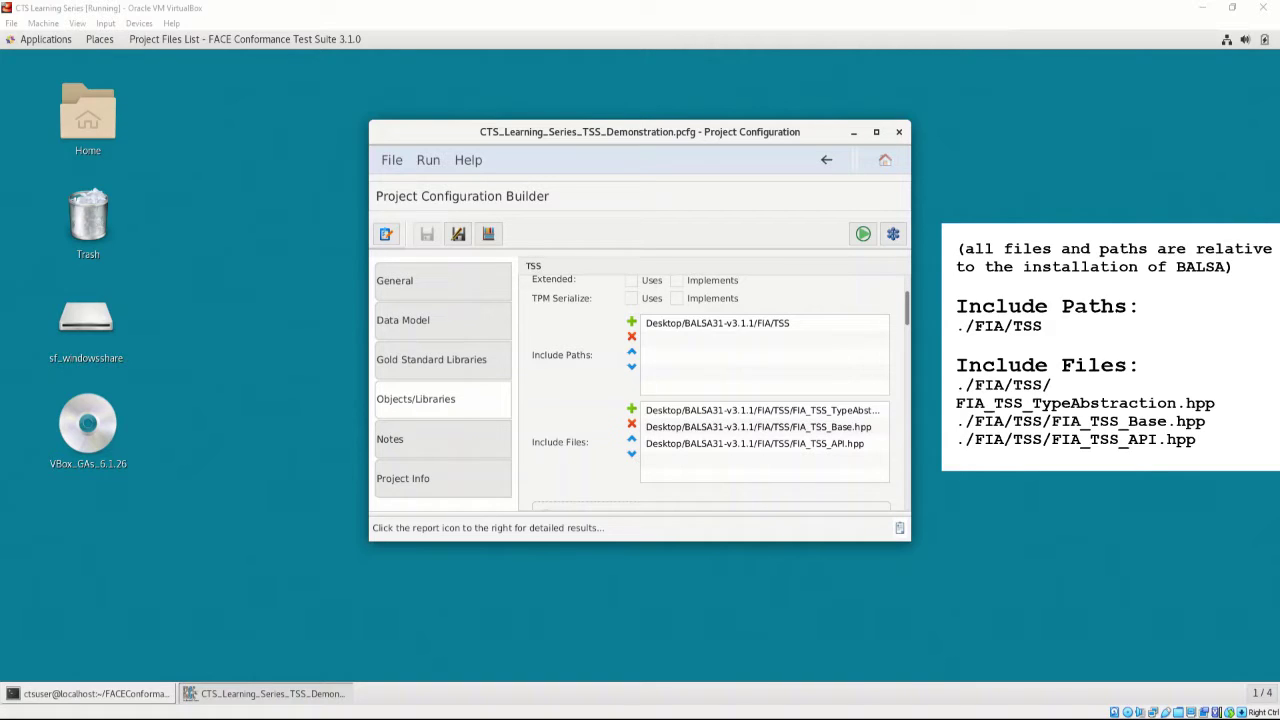
scroll(616, 451, "down", 5)
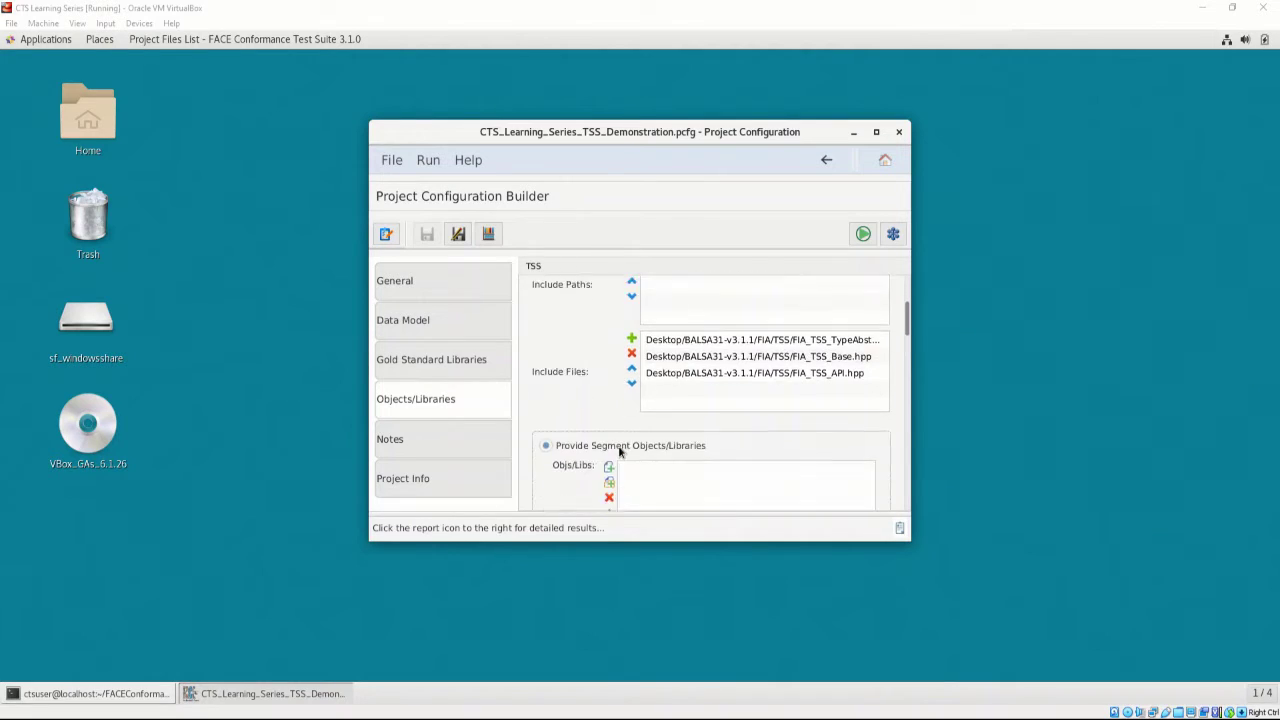
scroll(616, 451, "down", 1)
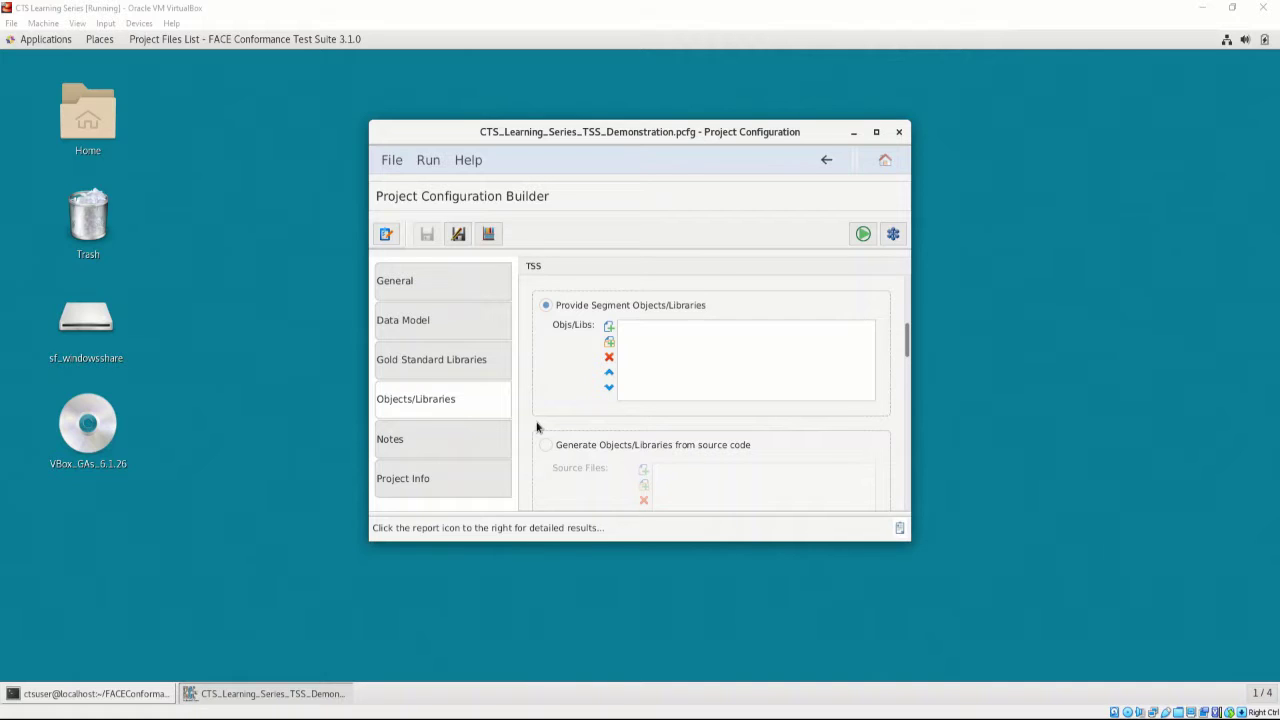
scroll(537, 427, "down", 8)
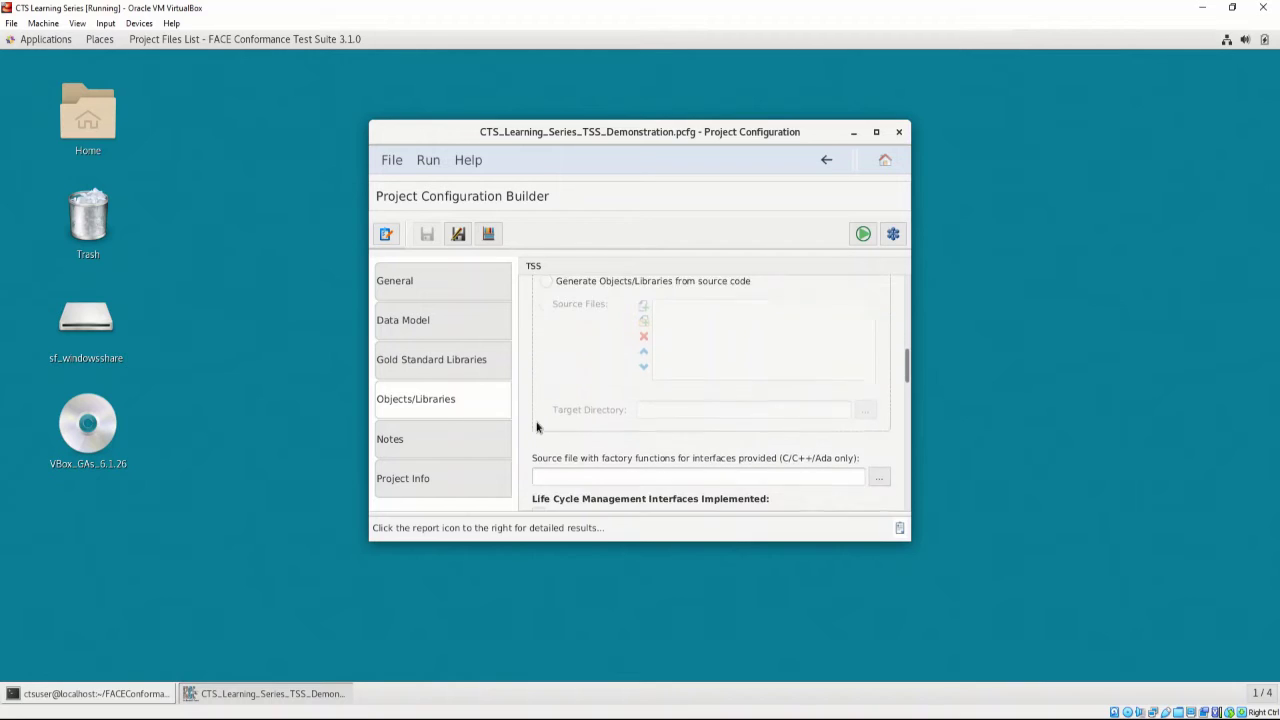
scroll(537, 425, "down", 3)
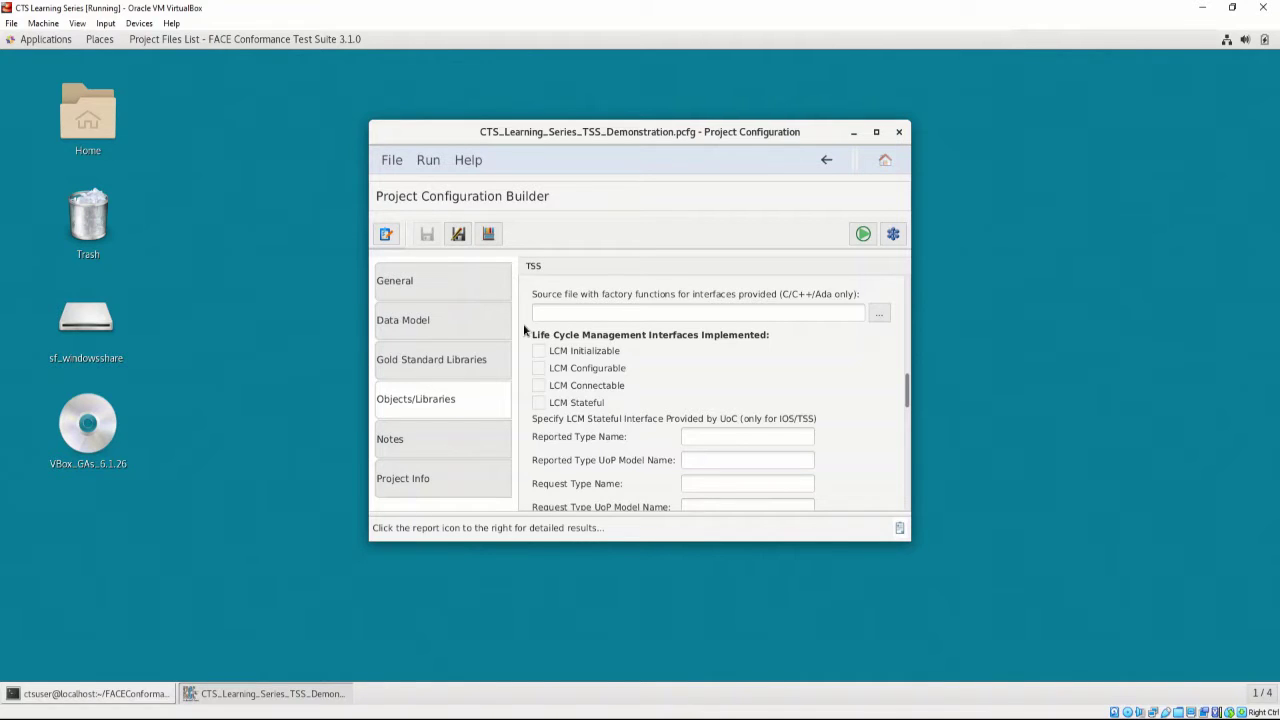
scroll(546, 419, "up", 1)
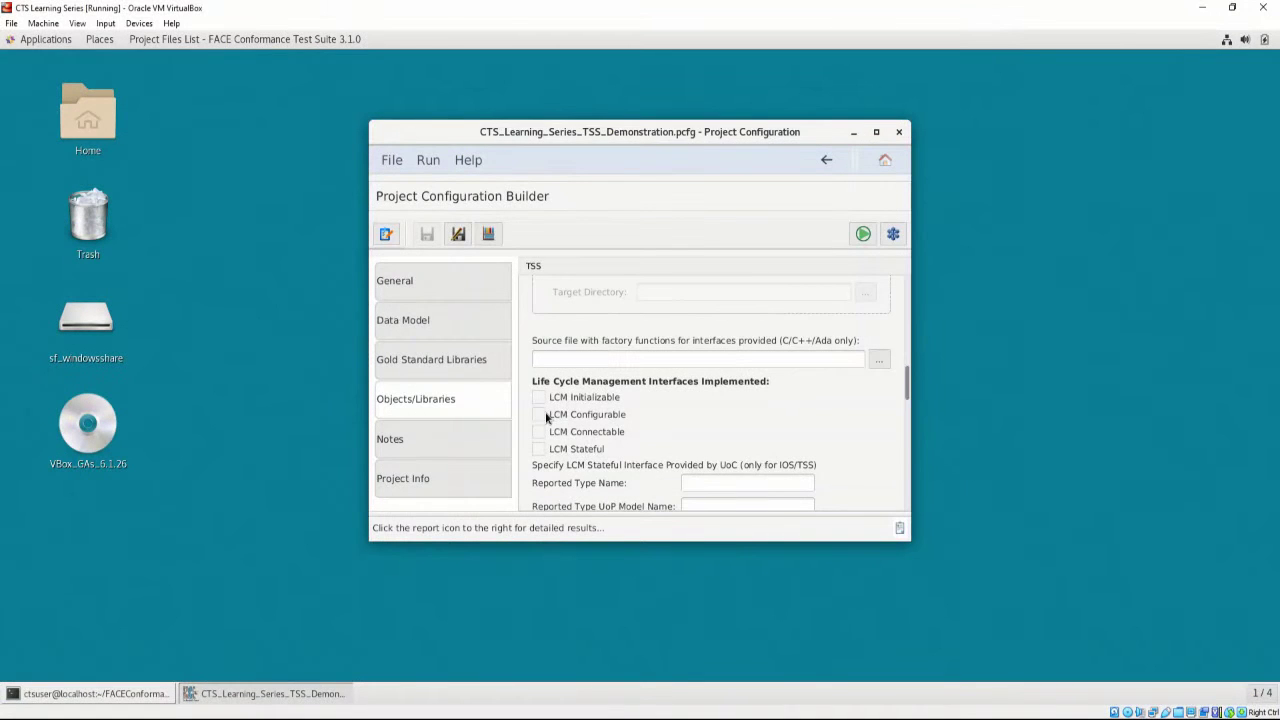
scroll(546, 419, "down", 4)
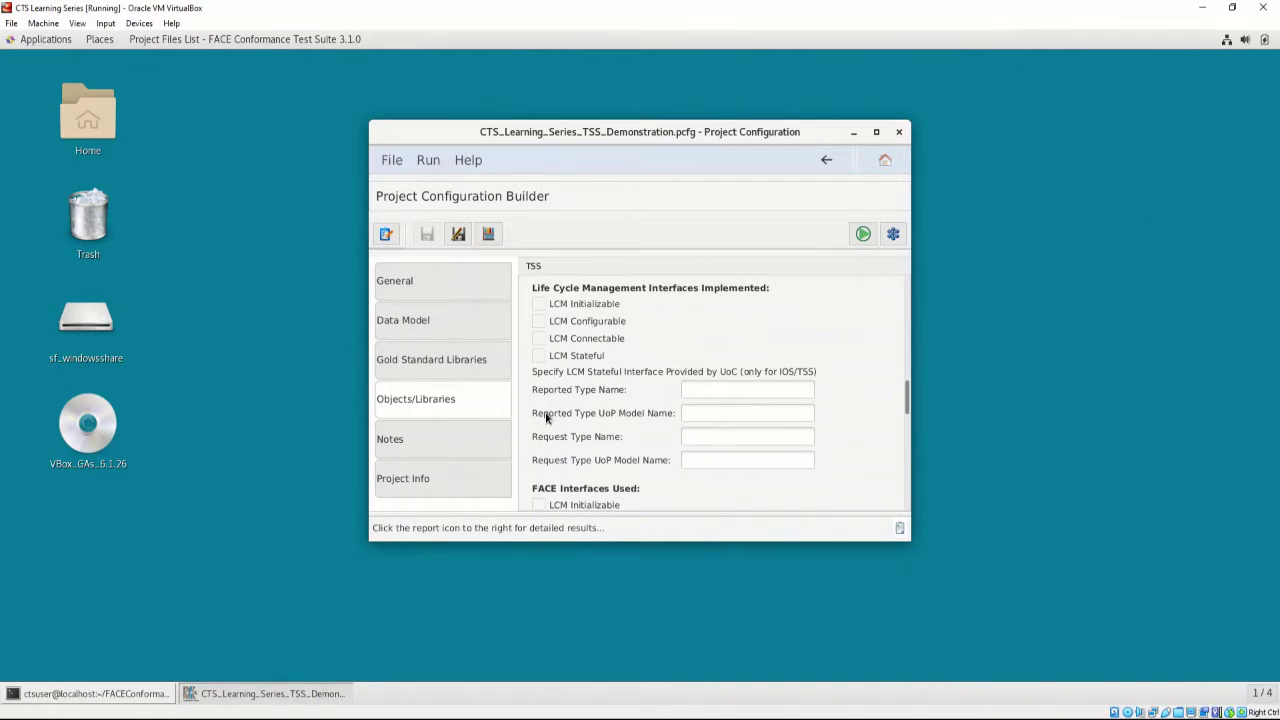
scroll(546, 419, "down", 2)
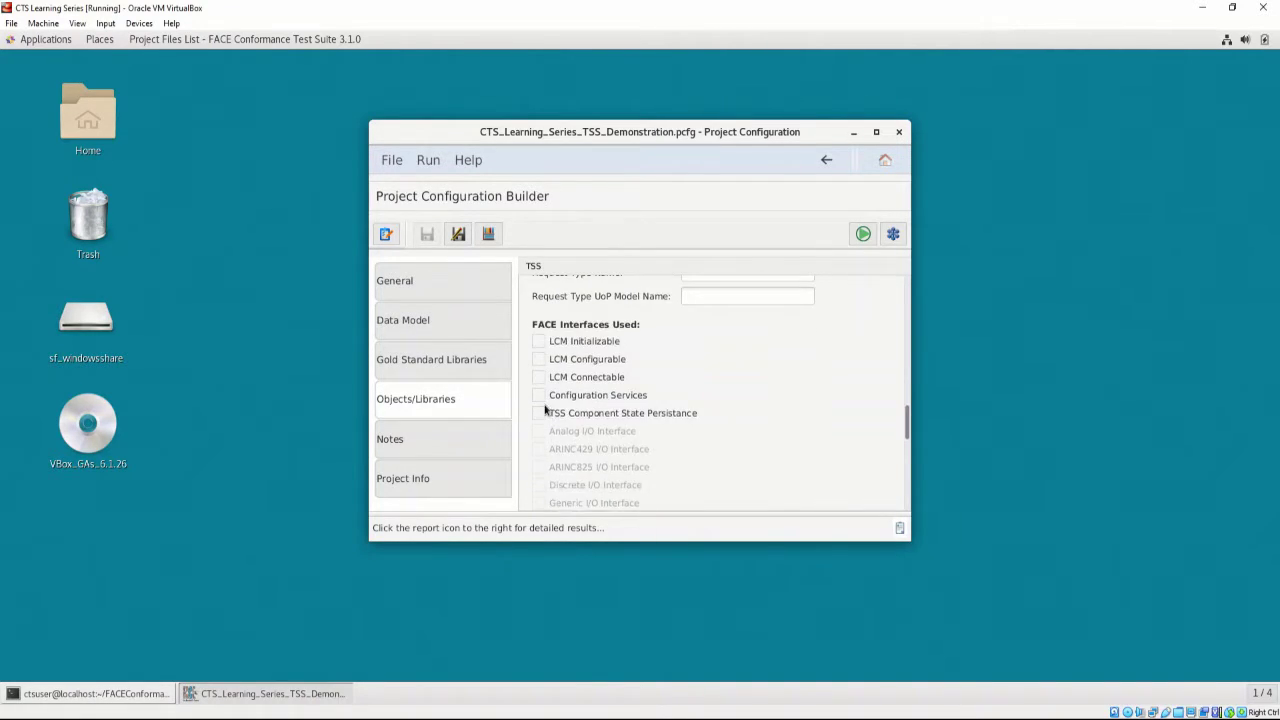
left_click(539, 400)
scroll(535, 405, "down", 3)
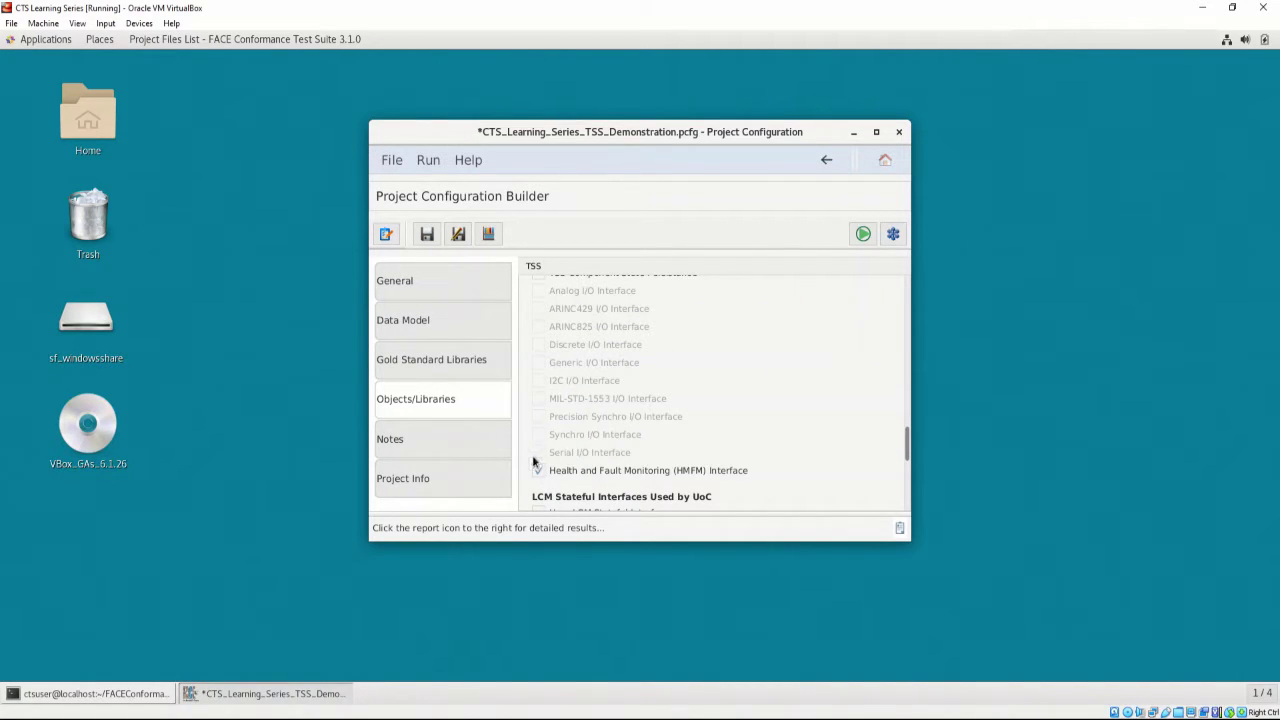
left_click(426, 236)
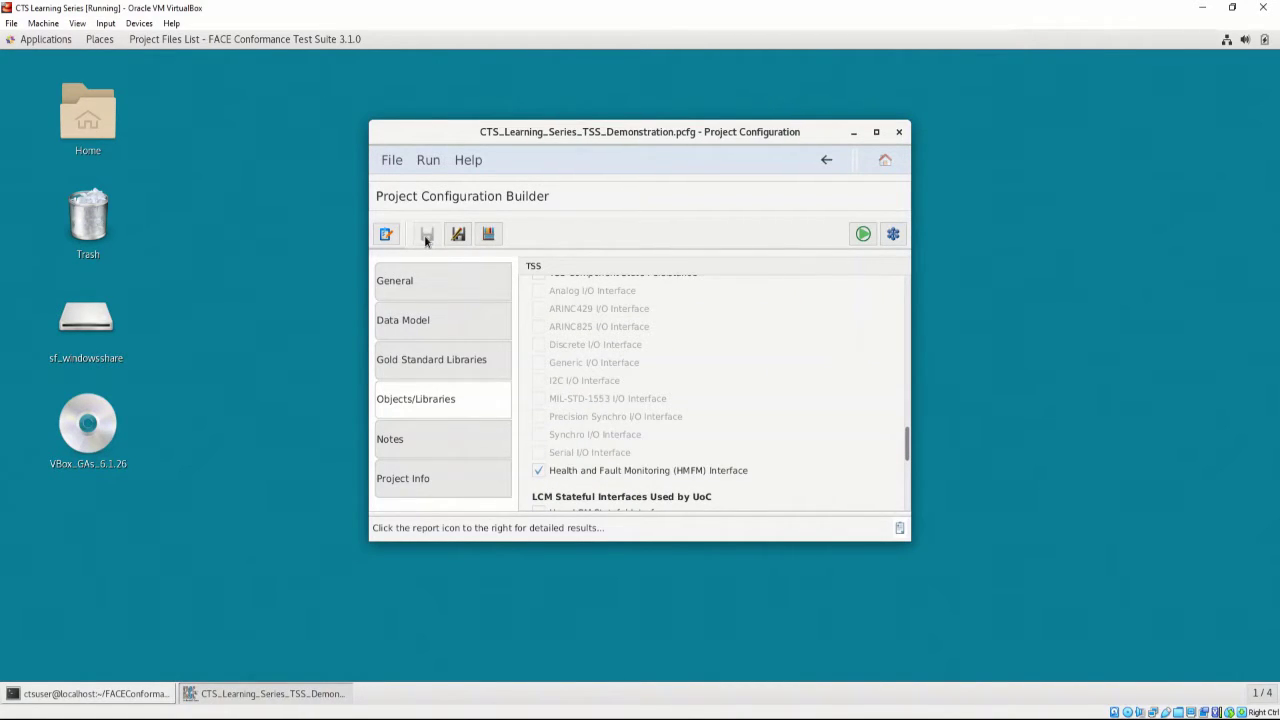
Step: Generate the Gold Standard Libraries for the TSS project and dismiss the result message
scroll(697, 409, "down", 5)
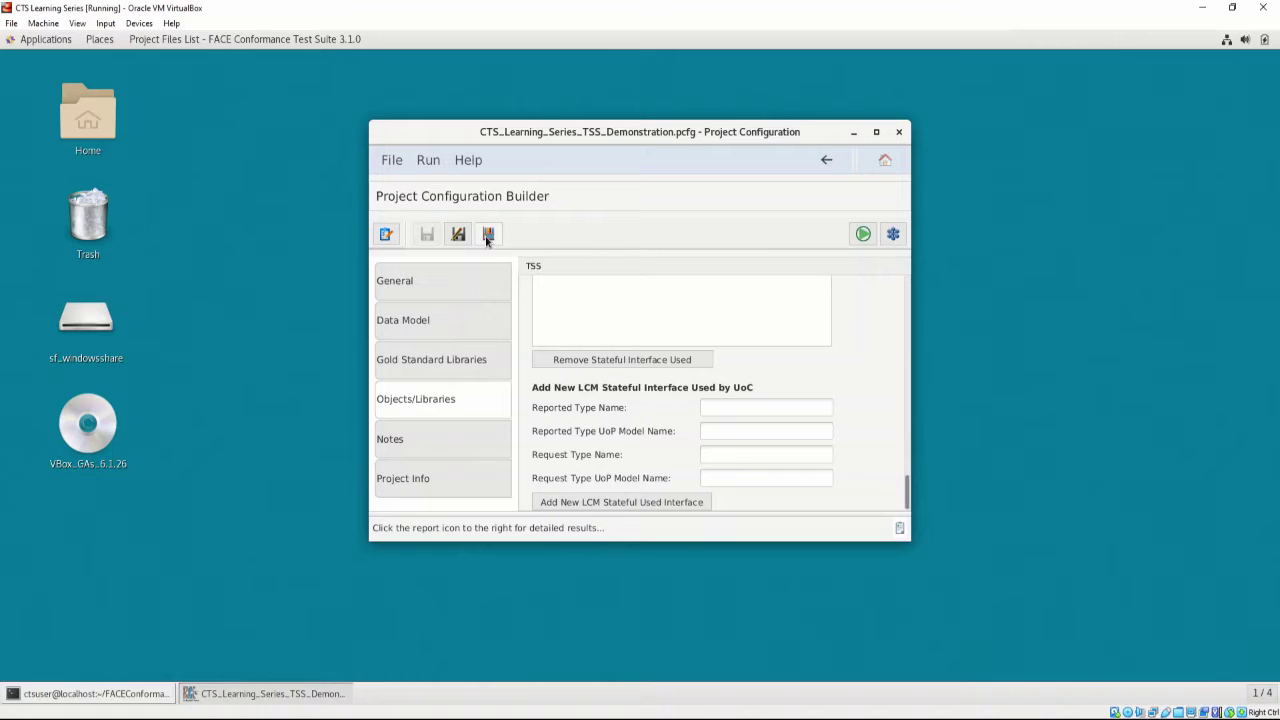
left_click(488, 236)
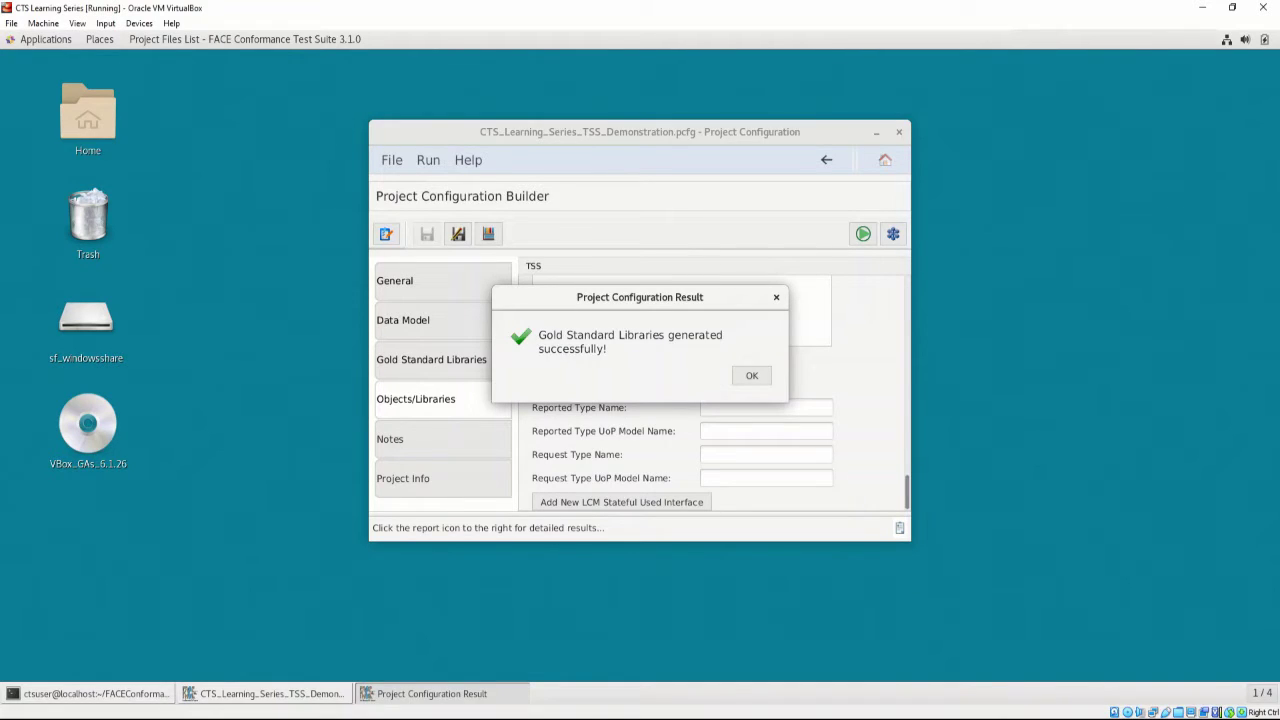
left_click(751, 376)
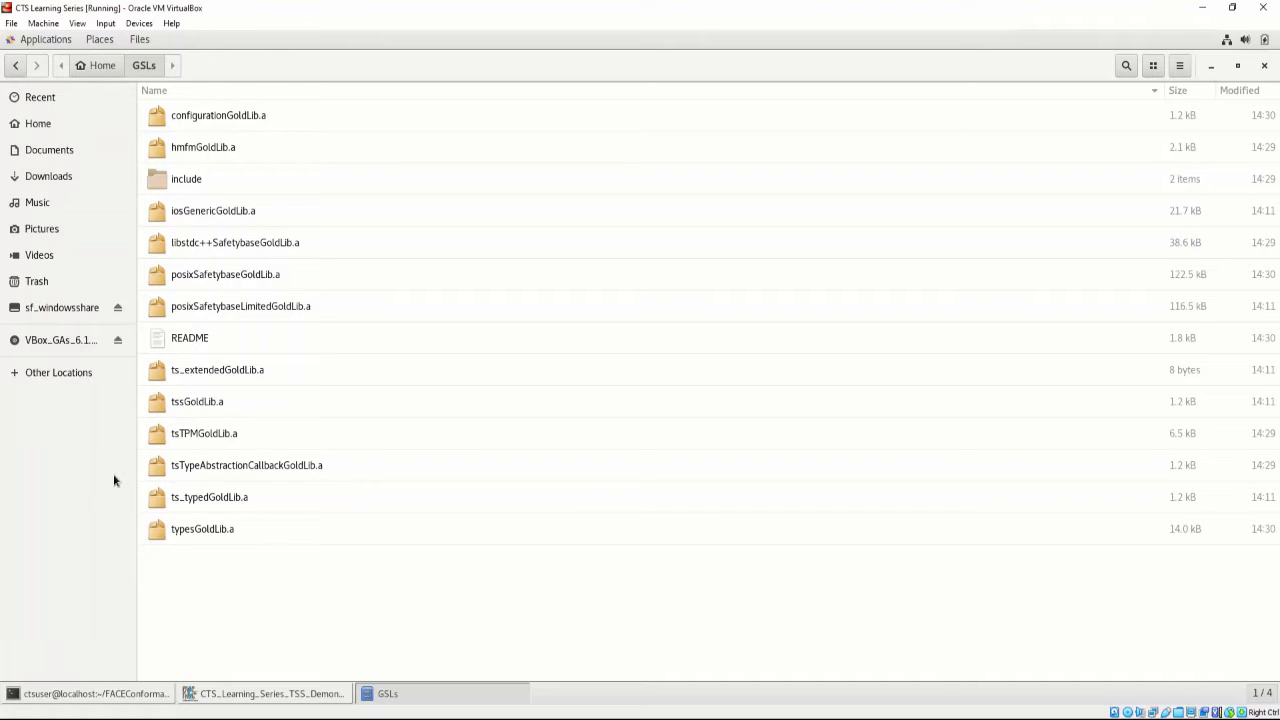
Step: Read the README in the GSLs folder for the valid libraries and include directories, and close it
double_click(162, 342)
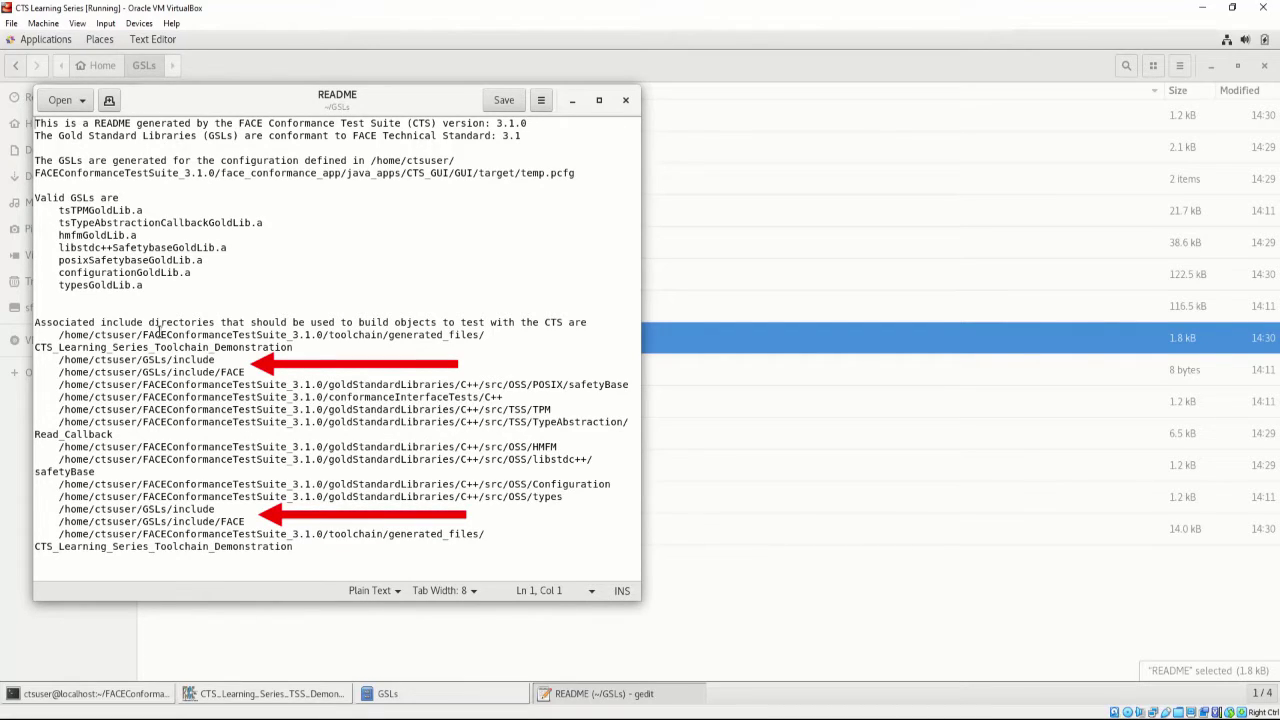
left_click(627, 101)
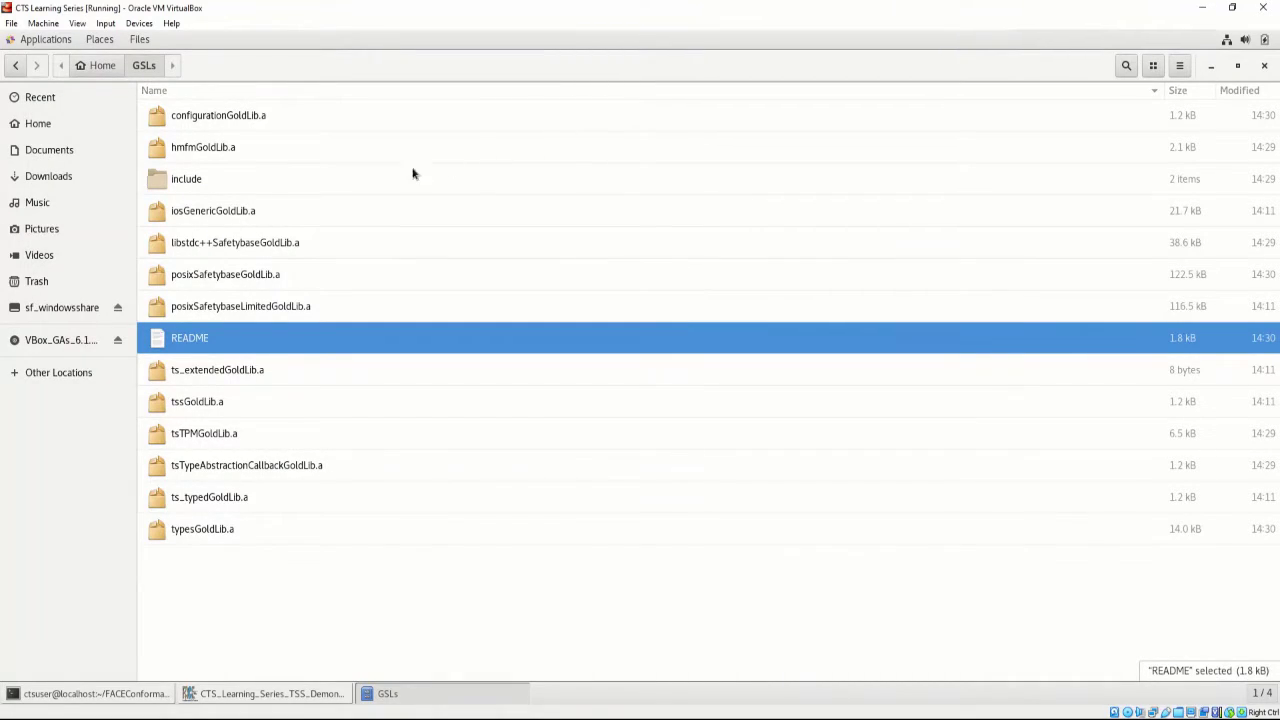
Step: Examine the generated include directory in the GSLs folder: read CTS_Factory_Functions.hpp and open the FACE folder
double_click(366, 179)
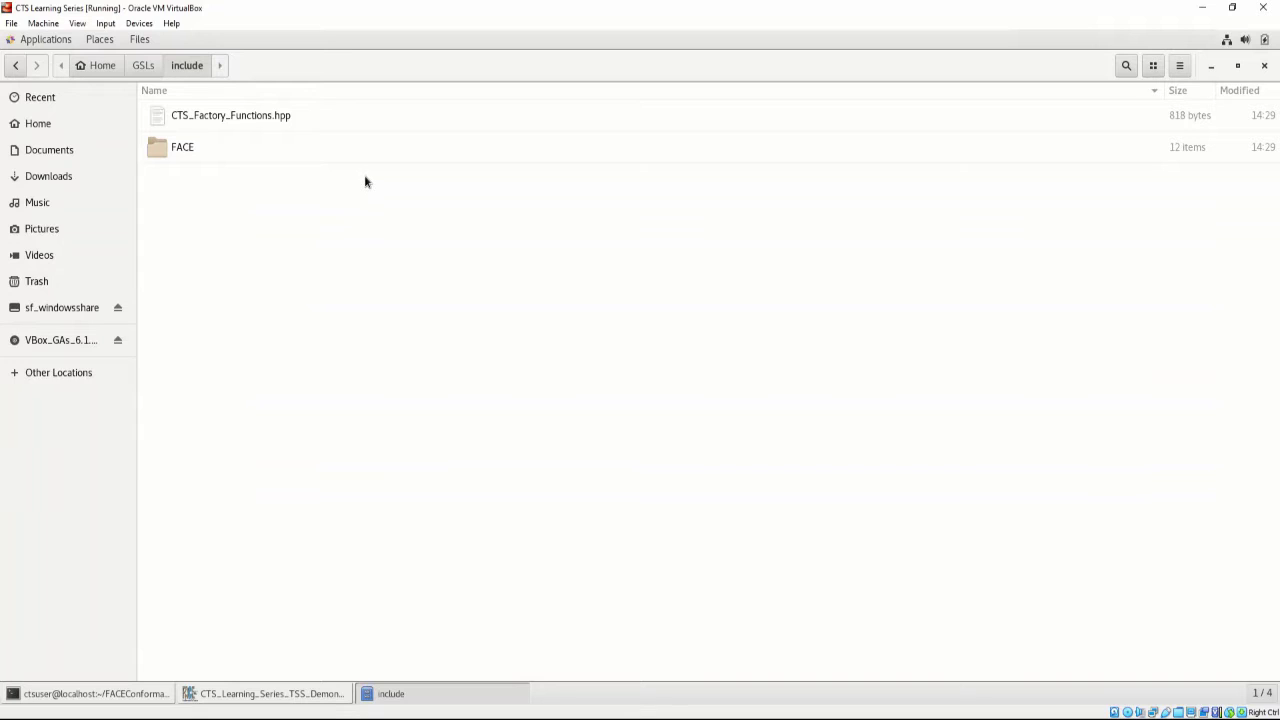
double_click(300, 116)
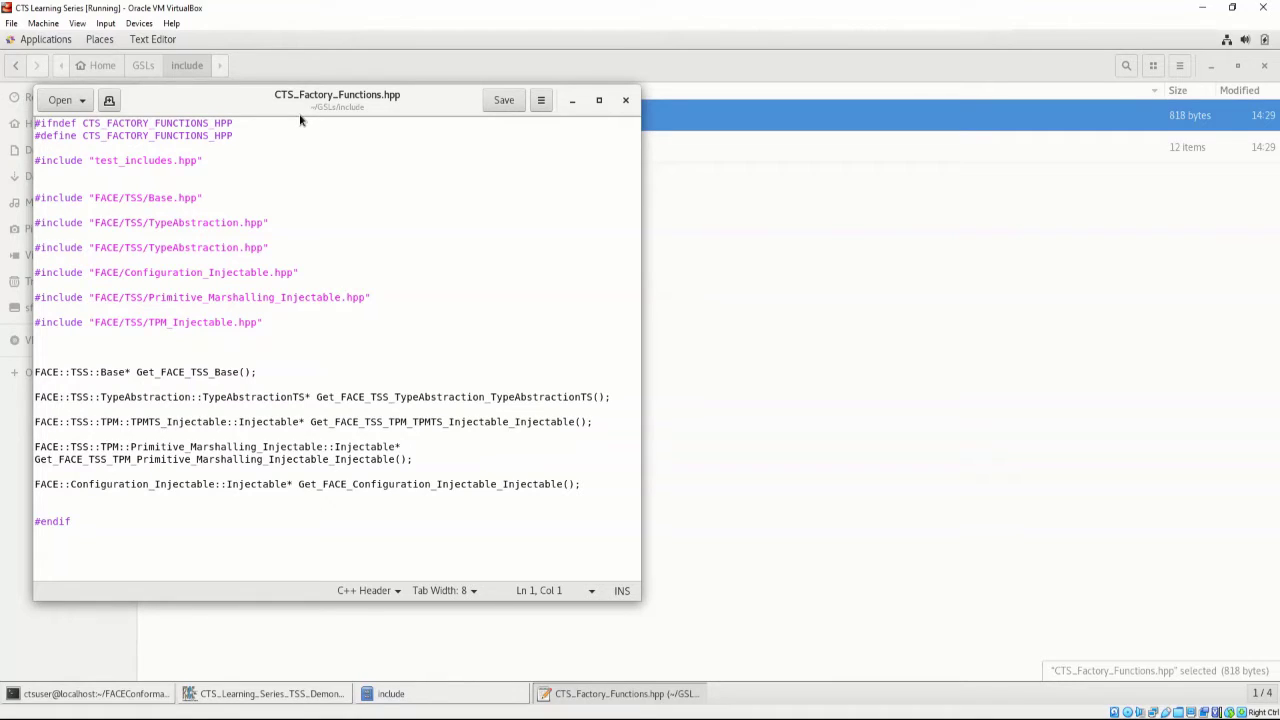
left_click(572, 101)
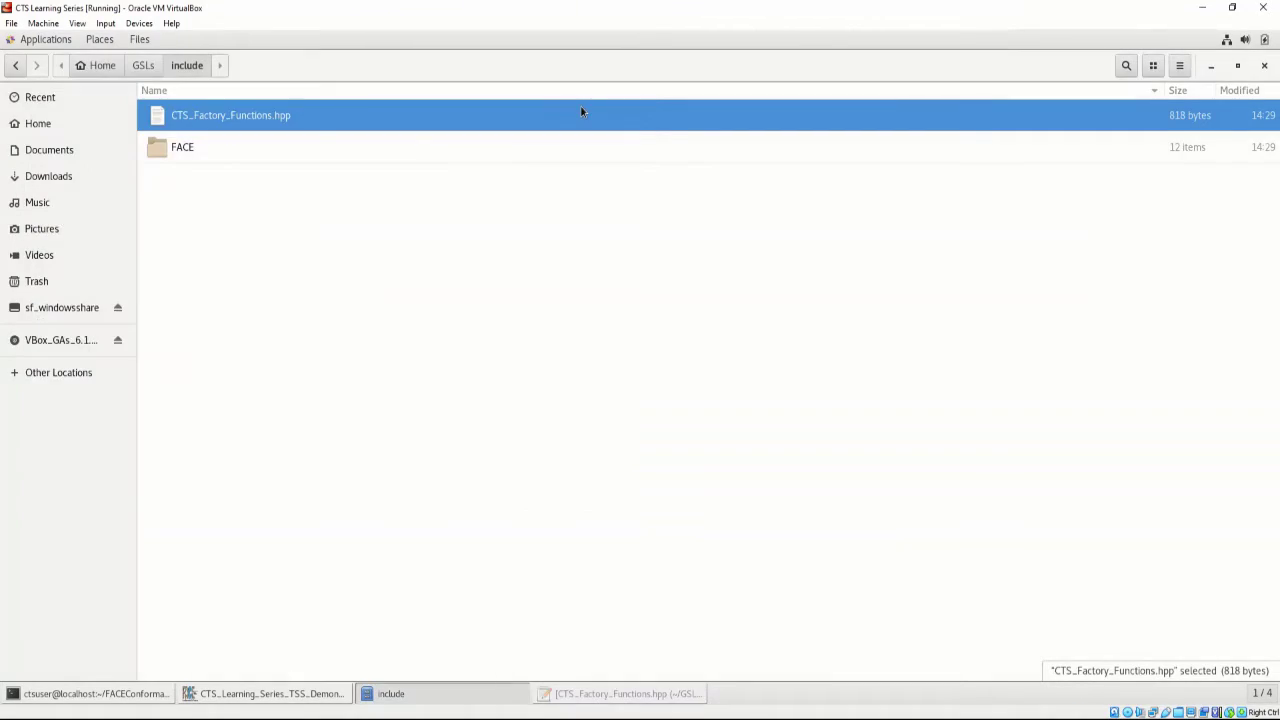
double_click(263, 147)
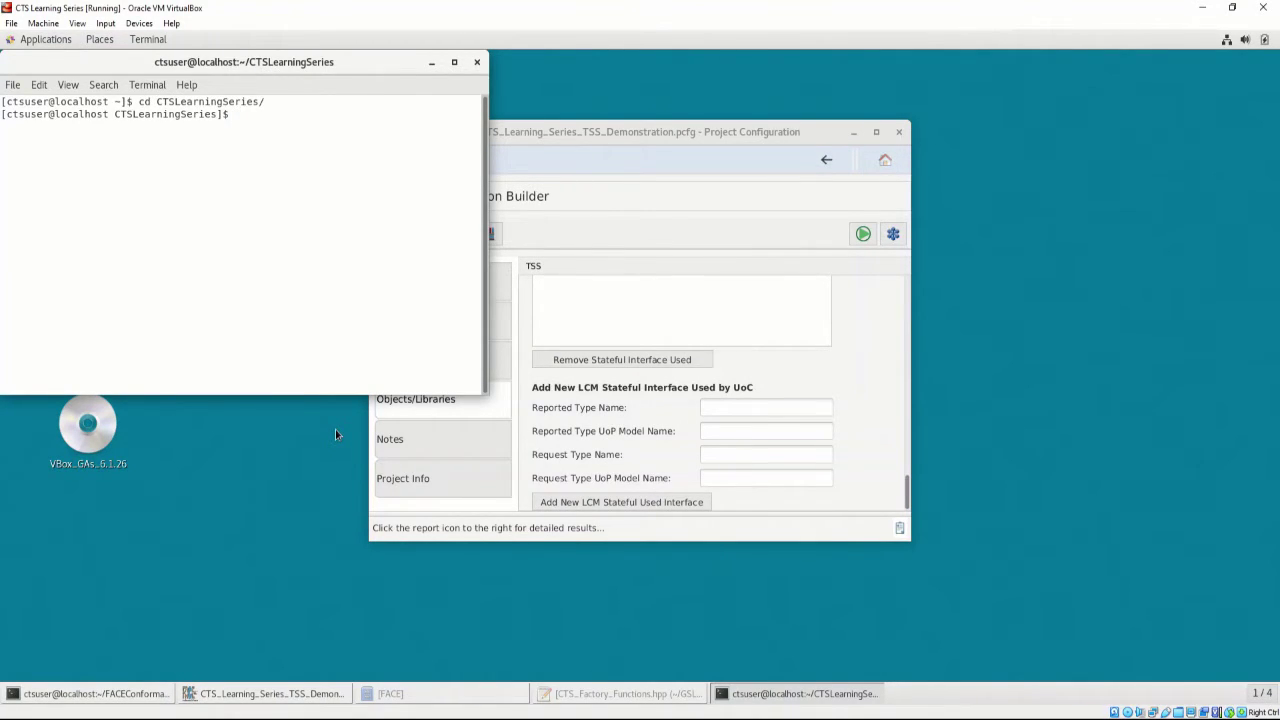
Step: Create TSS_Factory_Functions.cpp in the CTSLearningSeries directory with gedit and place it beside CTS_Factory_Functions.hpp
type("gedit TSS_Factory_Functions.cpp")
key("Return")
left_click_drag(487, 129, 772, 104)
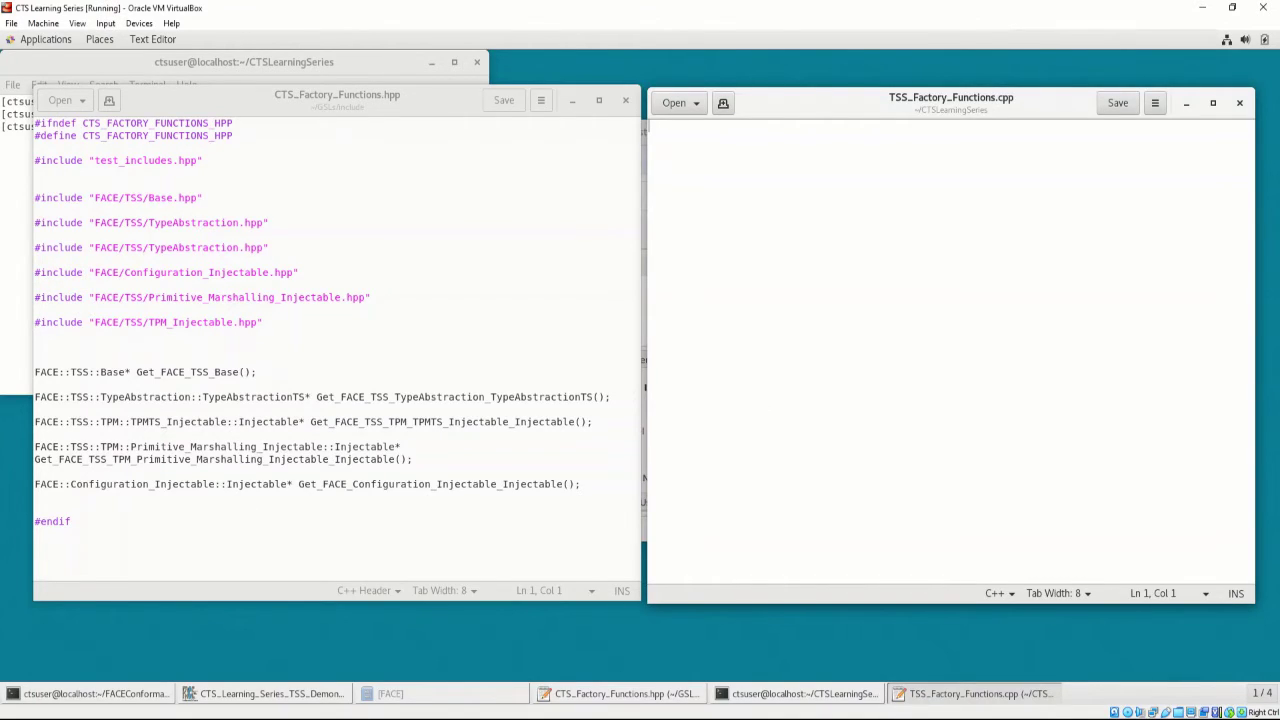
Step: Add include lines for CTS_Factory_Functions.hpp, FIA_TSS_Base.hpp and FIA_TSS_TypeAbstraction.hpp to TSS_Factory_Functions.cpp
type("#include <CTS_Factory_Functions.hpp>")
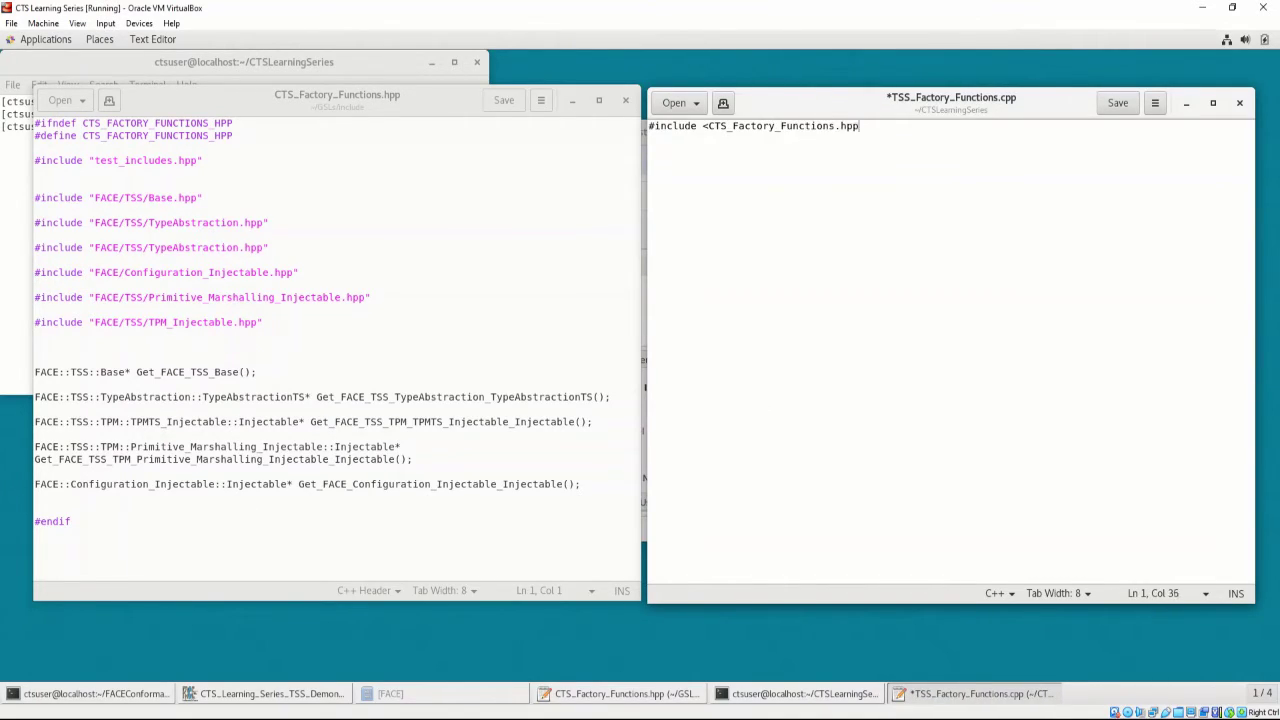
key("Return")
type("#include <FIA_TSS_Base.hpp>")
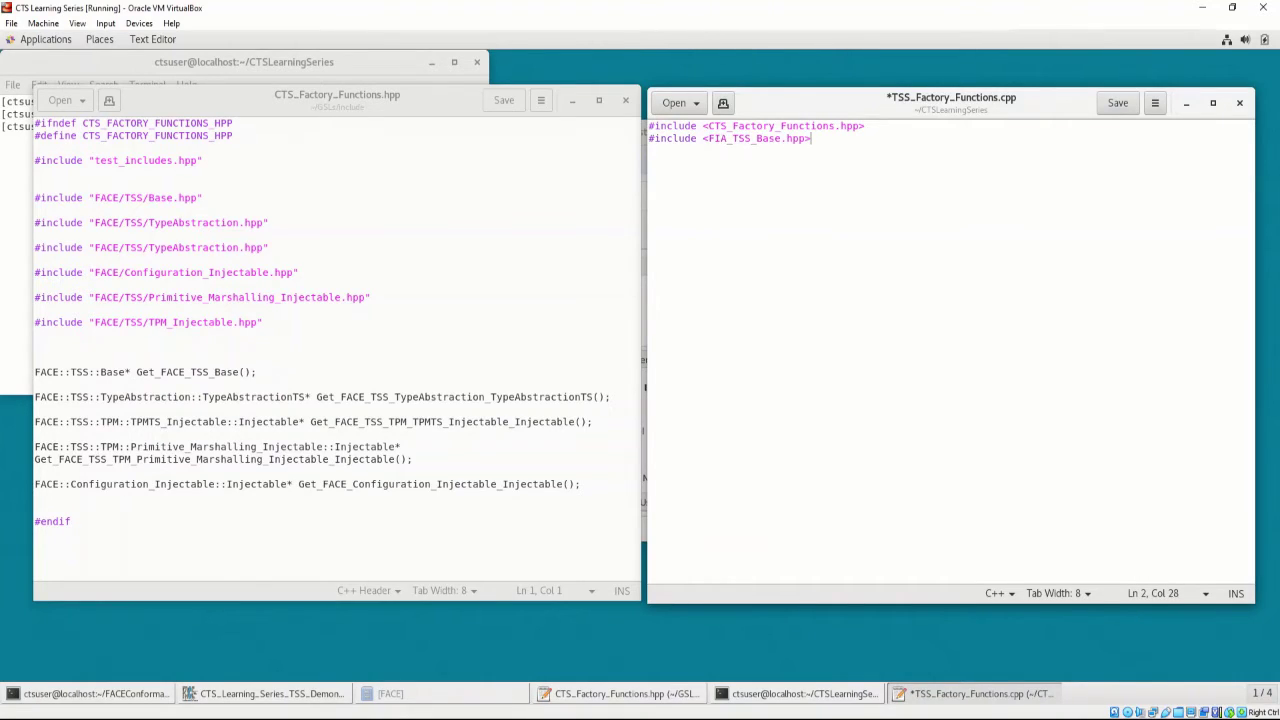
key("Return")
type("#include <FIA_+")
type("SS_TypeAbstraction.hpp>")
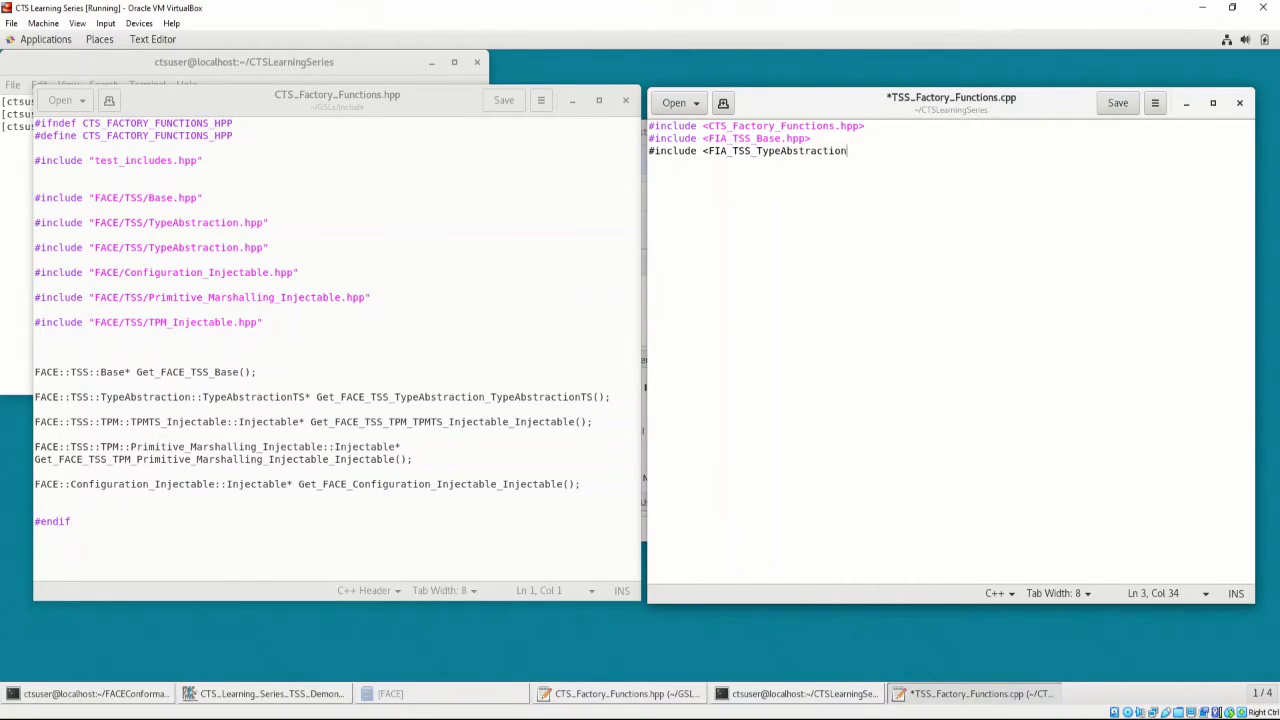
key("Return")
key("Return")
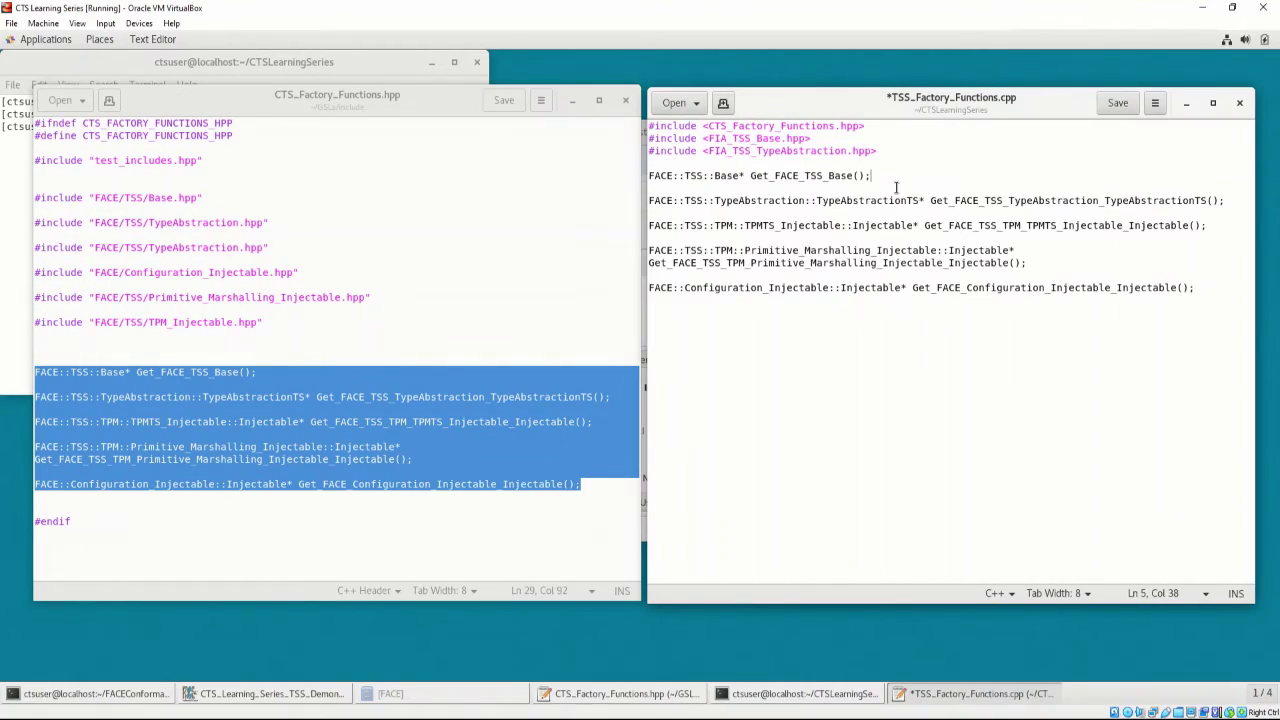
Step: Copy the five factory function declarations from CTS_Factory_Functions.hpp and turn the first three into definitions with empty bodies
key("BackSpace")
key("Return")
key("braceleft")
key("Return")
key("Return")
key("braceright")
key("Down")
key("Down")
key("End")
key("BackSpace")
key("Return")
key("braceleft")
key("Return")
key("Return")
key("braceright")
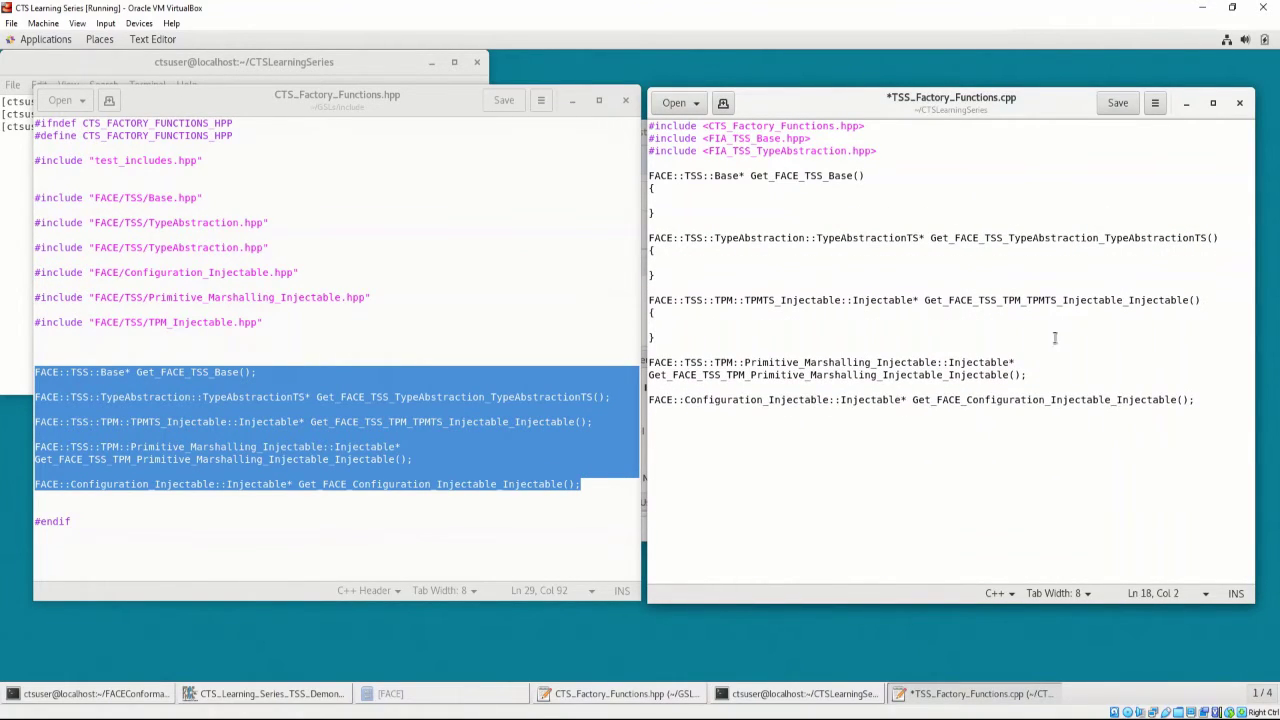
Step: Turn the Primitive_Marshalling_Injectable and Configuration_Injectable declarations into function definitions with empty bodies
key("Down")
key("Down")
key("Down")
key("End")
key("BackSpace")
key("Return")
key("braceleft")
key("Return")
key("Return")
key("braceright")
key("Down")
key("Down")
key("End")
key("BackSpace")
key("Return")
key("braceleft")
key("Return")
key("Return")
key("braceright")
Step: Return new FIA::TSS_Base from Get_FACE_TSS_Base and new FIA::TSS_TypeAbstraction from Get_FACE_TSS_TypeAbstraction_TypeAbstractionTS
left_click(708, 198)
key("Tab")
type("return new FIA::TSS_Base;")
key("Down")
key("Down")
key("Down")
key("Down")
key("Down")
key("Tab")
type("return new FIA::TSS_TypeAbstraction;")
Step: Make Get_FACE_TSS_TPM_TPMTS_Injectable_Injectable return new FIA::TSS_TypeAbstraction
key("Down")
key("Down")
key("Down")
key("Down")
key("Down")
key("Tab")
type("return new FIA::TSS_Base;")
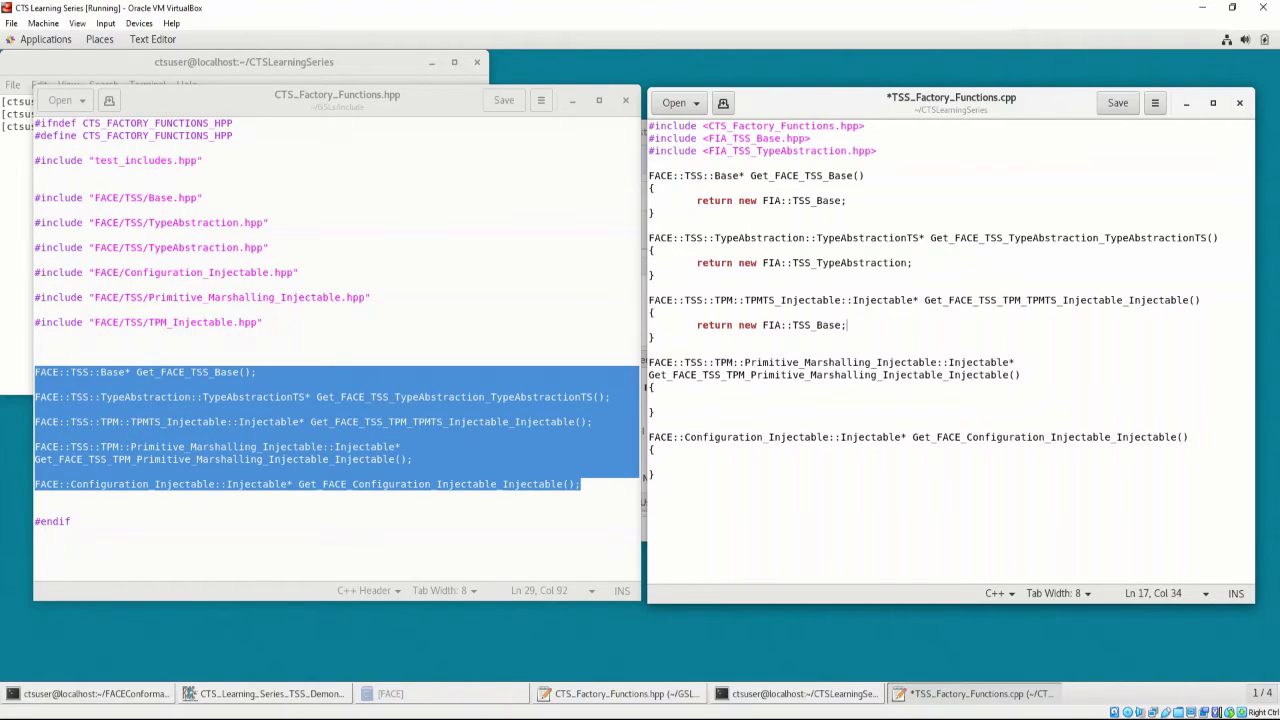
key("ctrl+shift+Left")
type("TSS_TypeAbstraction;")
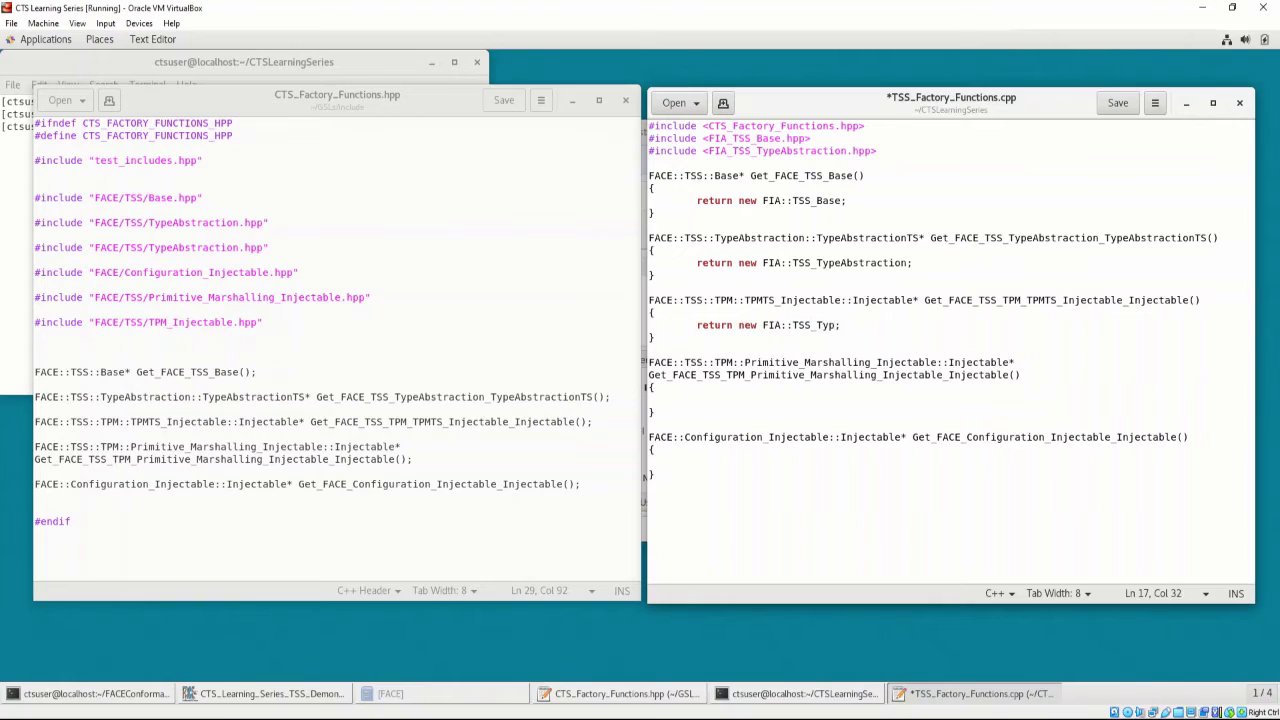
Step: Return new FIA::TSS_TypeAbstraction from the Primitive_Marshalling_Injectable function and new FIA::TSS_Base from the Configuration_Injectable function
left_click(781, 398)
key("Tab")
type("return new FIA::TSS_TypeAbstraction;")
left_click(781, 461)
key("Tab")
type("return new FIA::TSS_Base;")
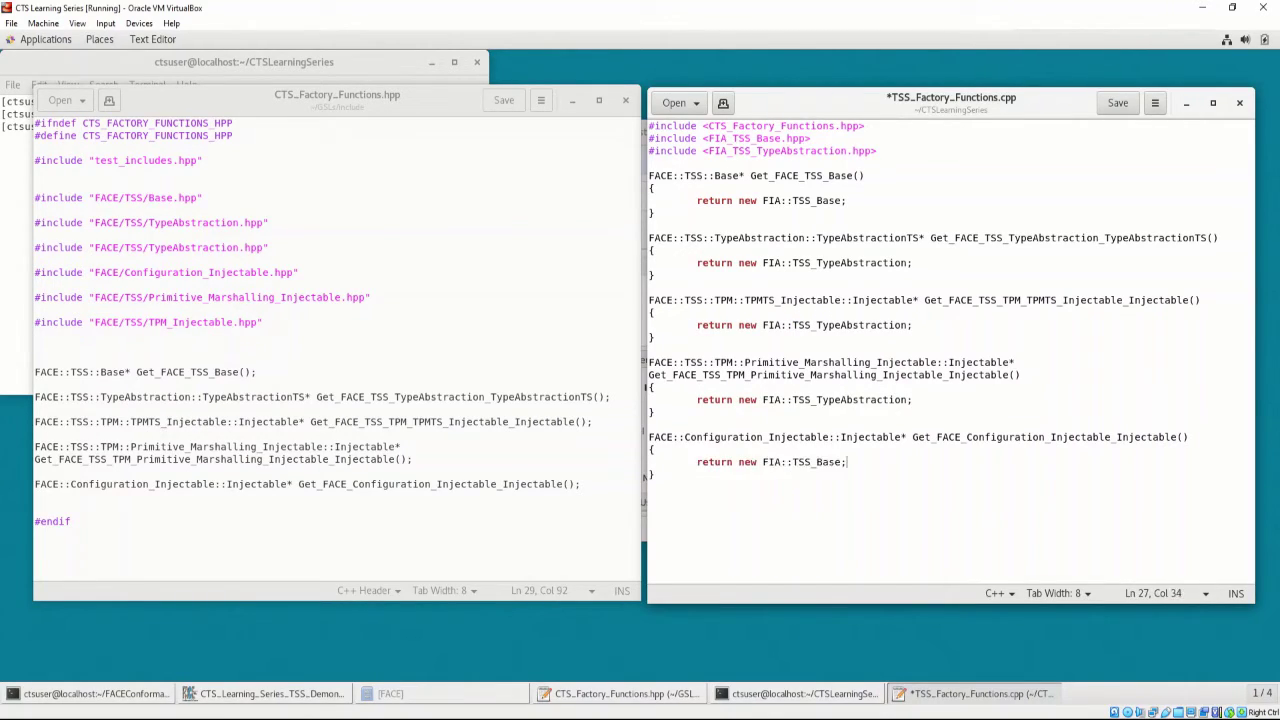
Step: Save TSS_Factory_Functions.cpp, then close both source files and the terminal
left_click(984, 438)
left_click(1118, 103)
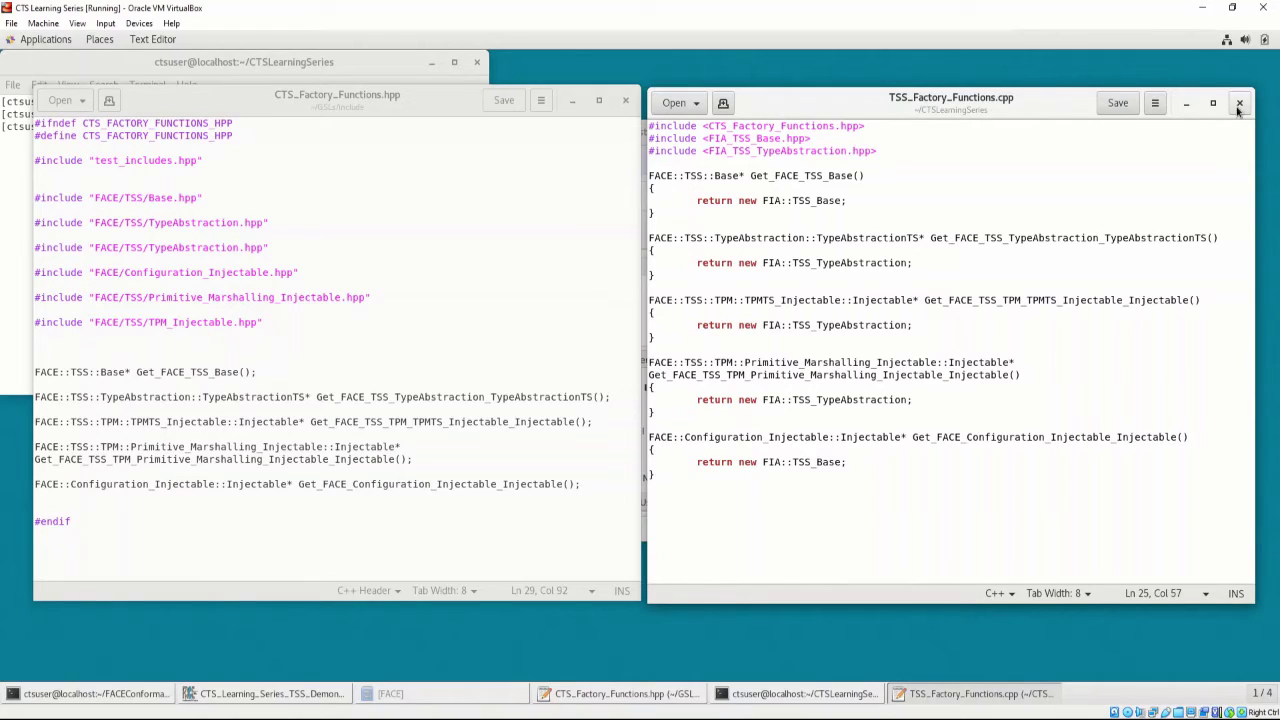
left_click(1236, 106)
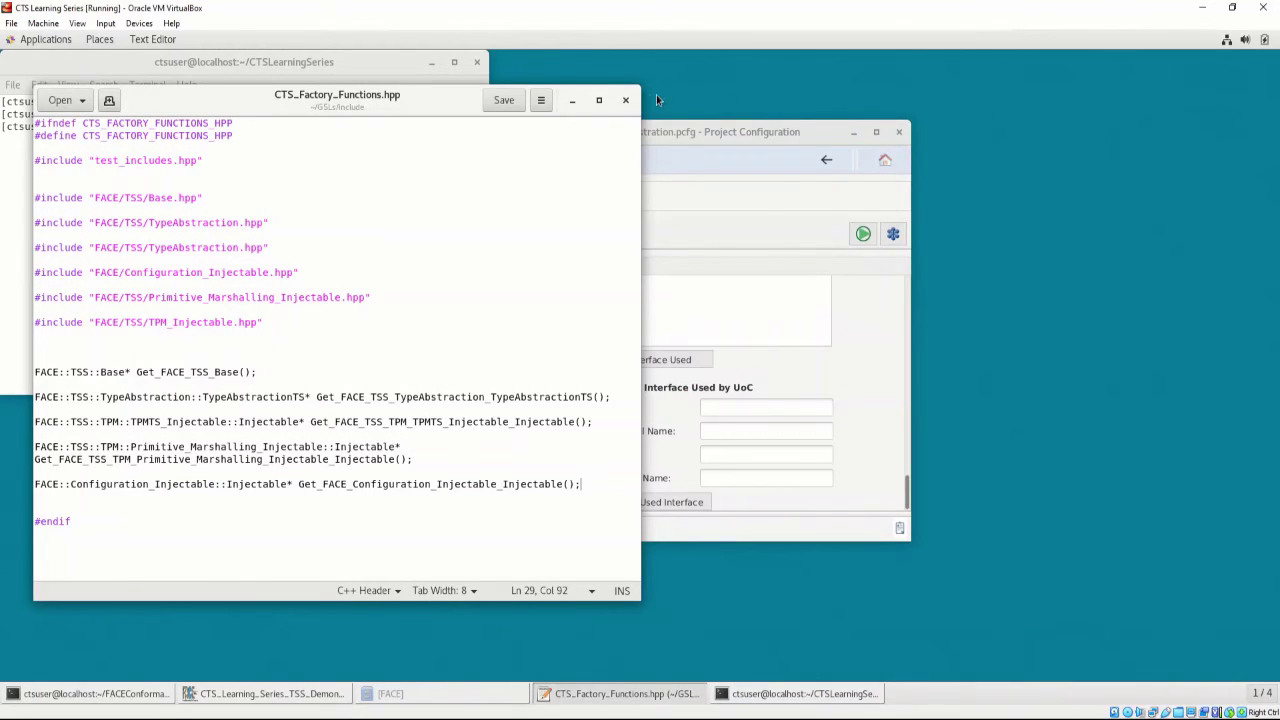
left_click(626, 100)
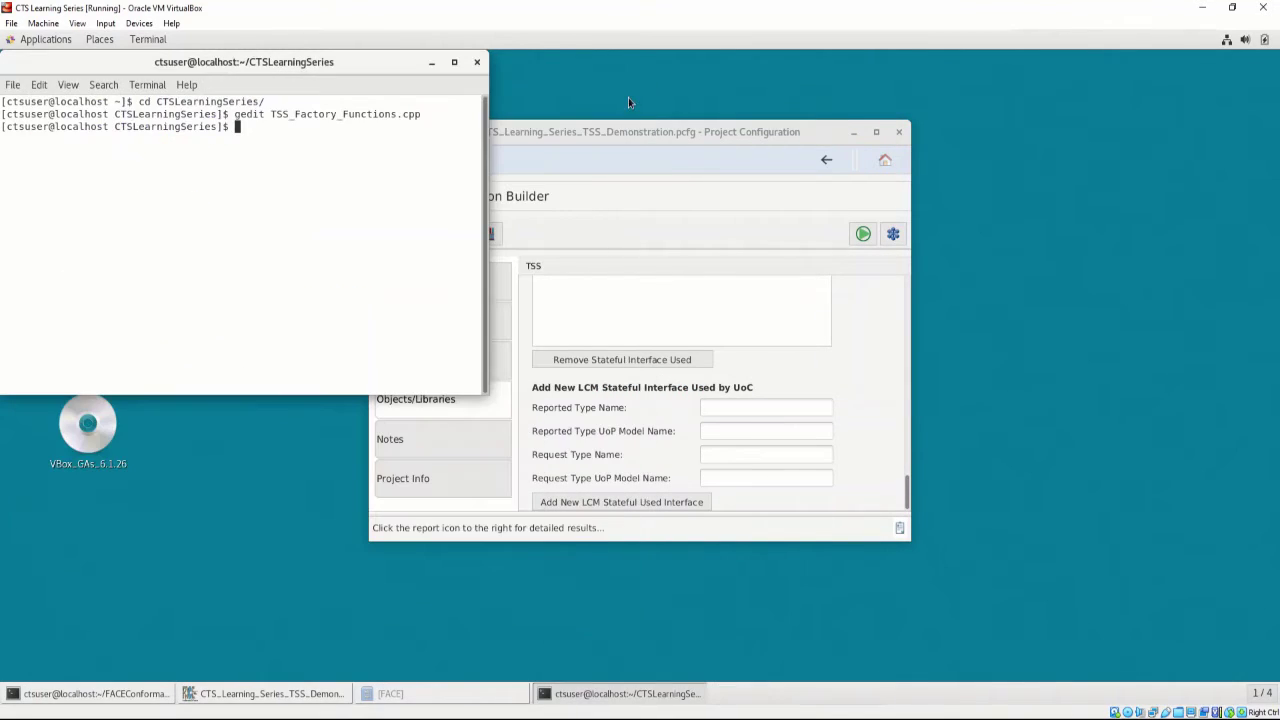
left_click(477, 62)
Step: Set CTSLearningSeries/TSS_Factory_Functions.cpp as the source file with factory functions for interfaces provided, and save the project
scroll(851, 385, "up", 5)
scroll(851, 386, "down", 4)
scroll(851, 386, "up", 2)
left_click(879, 350)
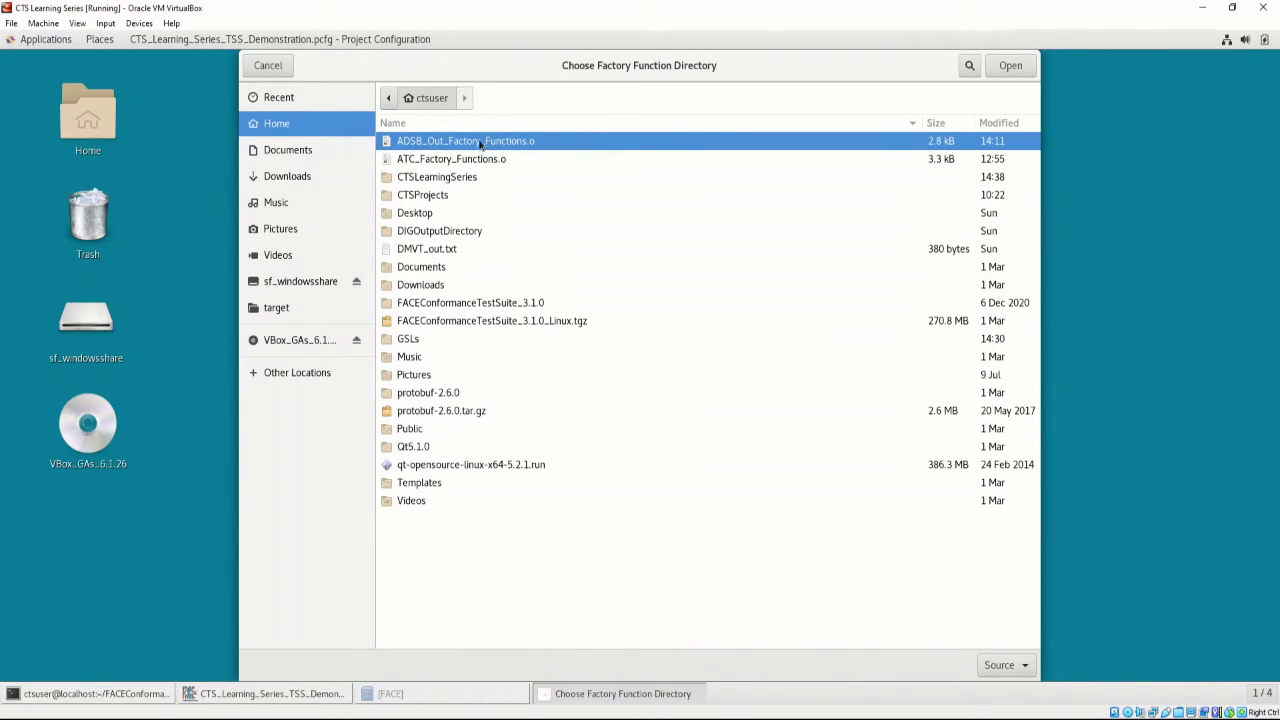
double_click(457, 177)
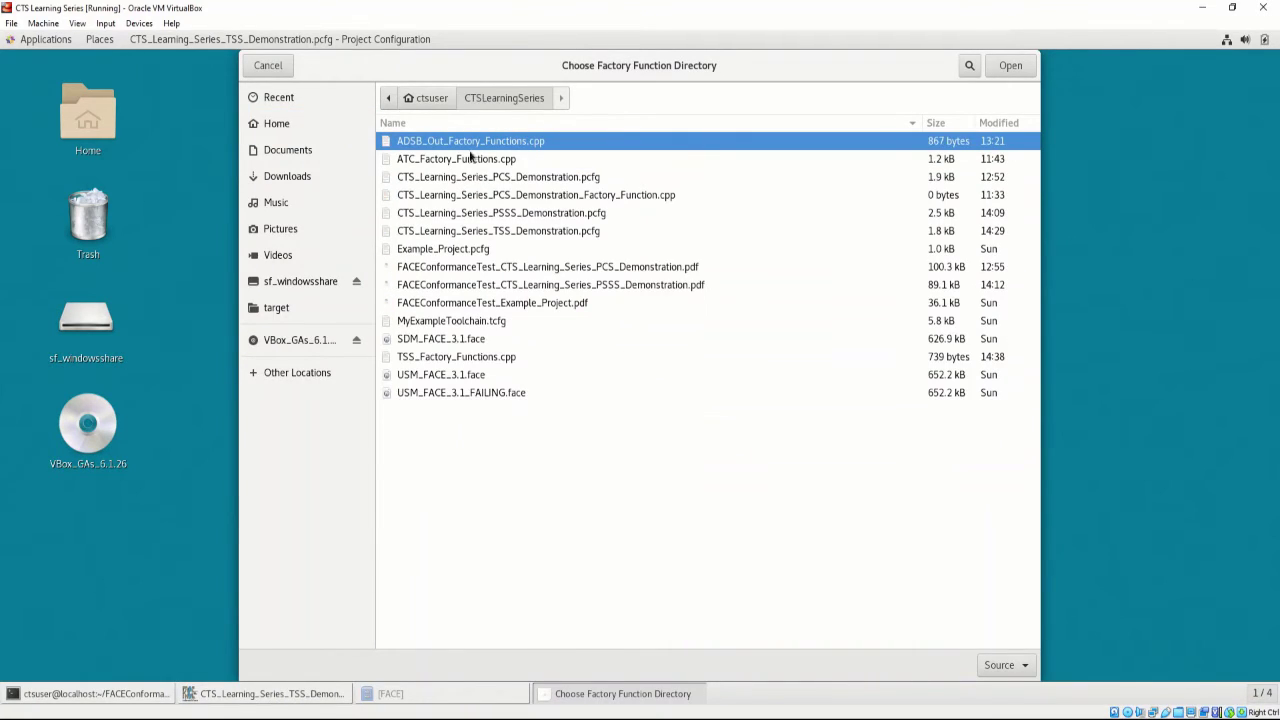
left_click(999, 122)
double_click(601, 394)
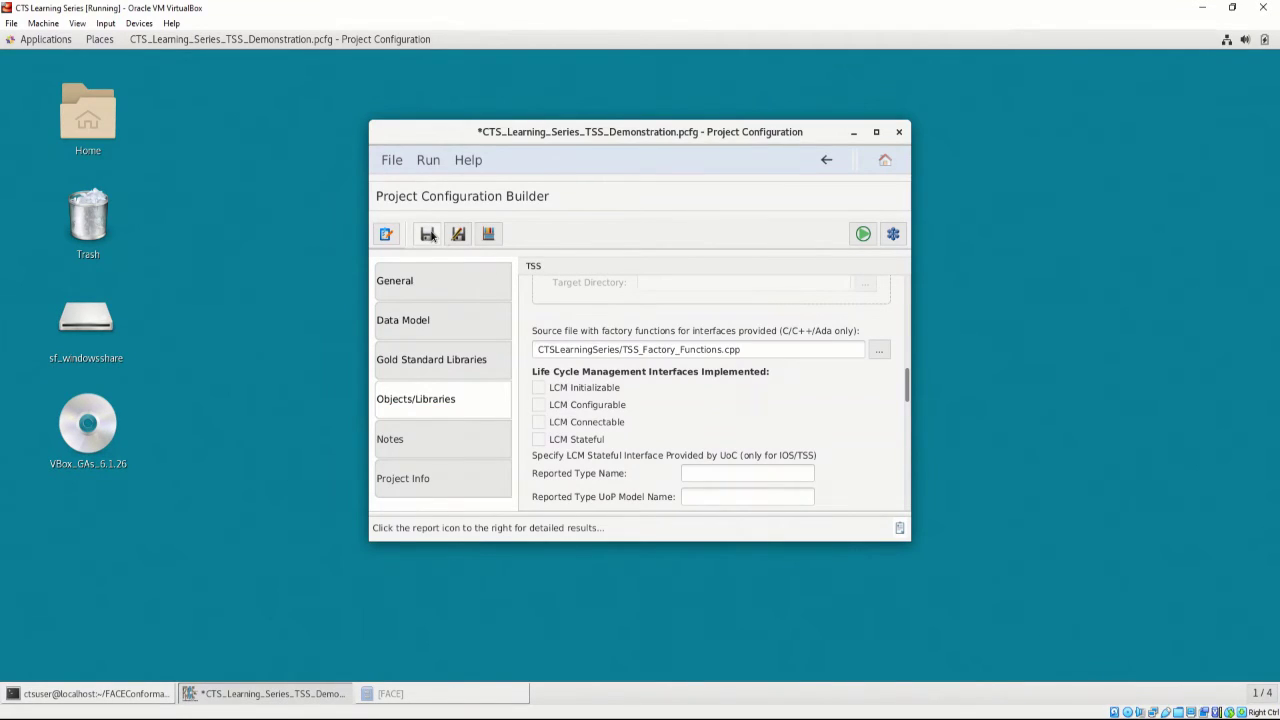
left_click(427, 234)
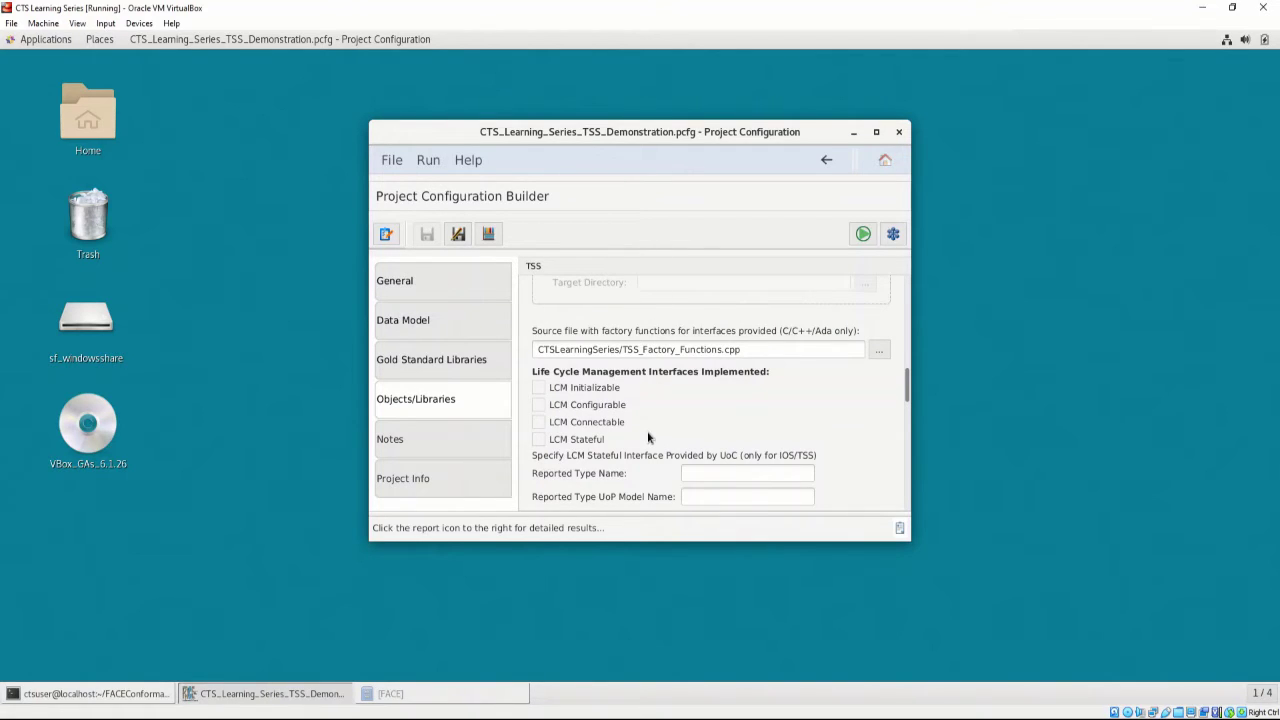
Step: Open a terminal, change to the Desktop/BALSA31-v3.1.1 directory and list its contents
scroll(648, 437, "up", 5)
scroll(648, 437, "up", 3)
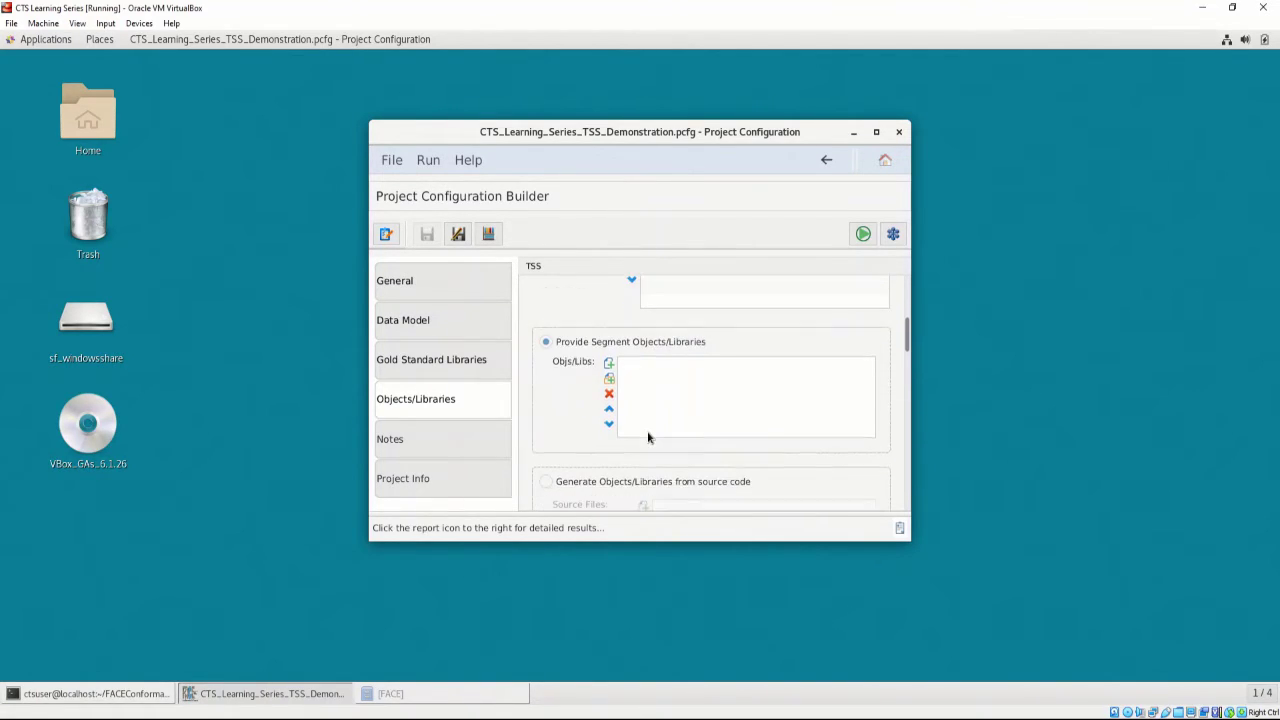
left_click(266, 414)
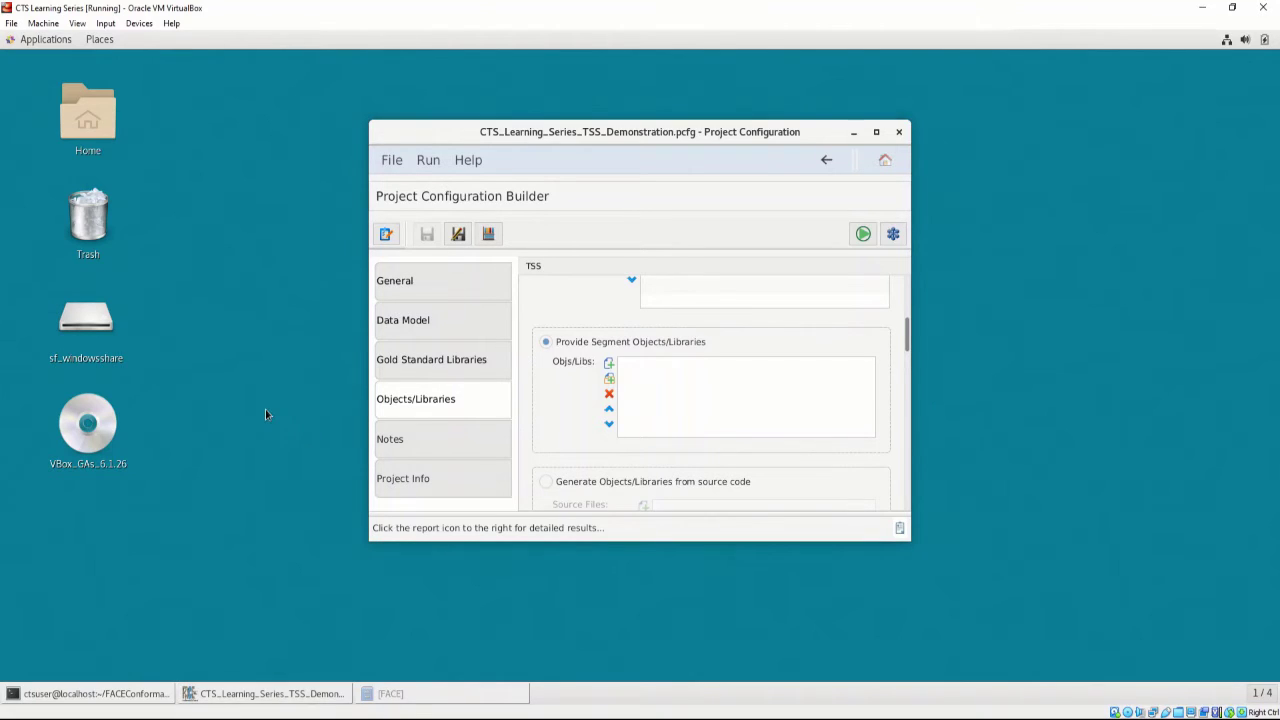
right_click(265, 410)
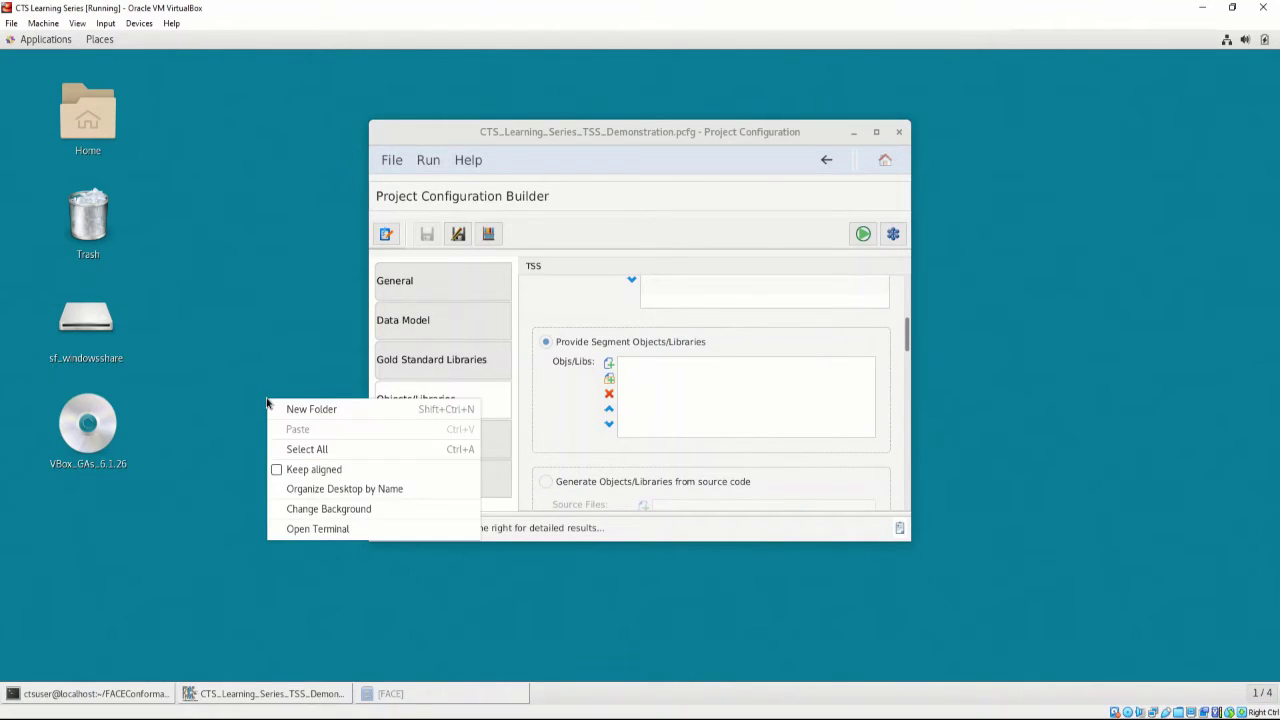
left_click(303, 533)
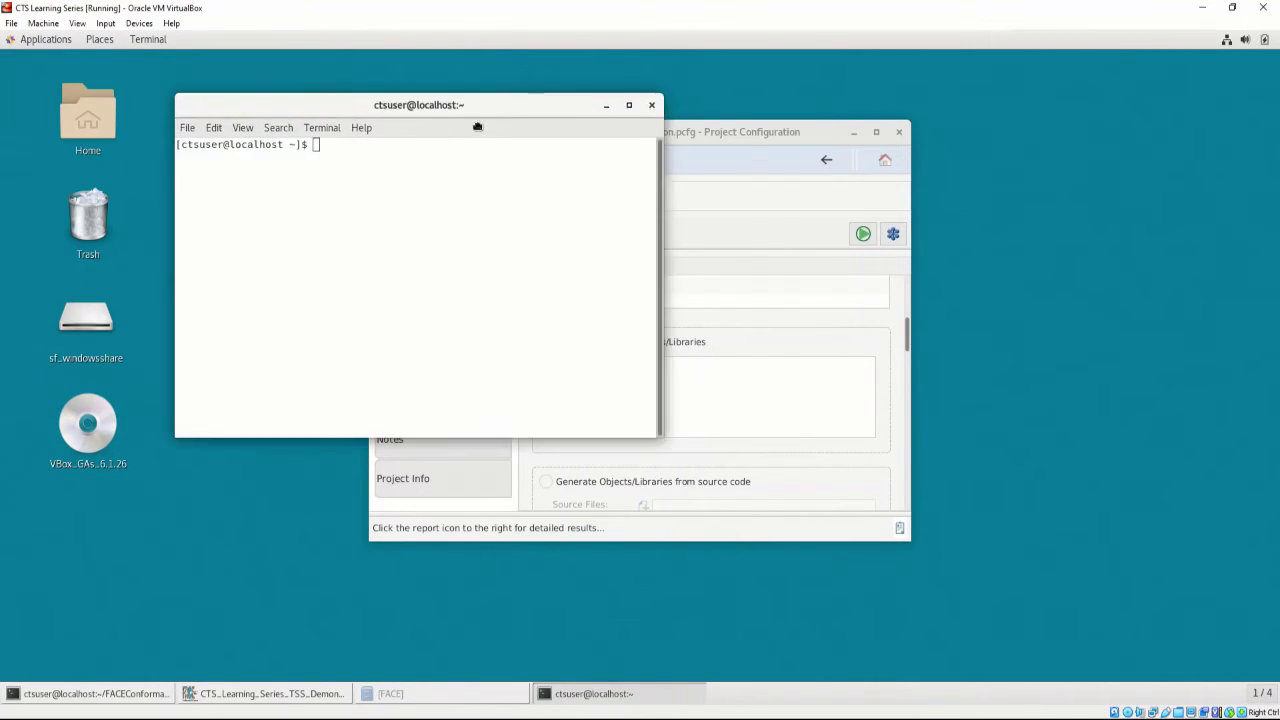
left_click_drag(486, 129, 604, 180)
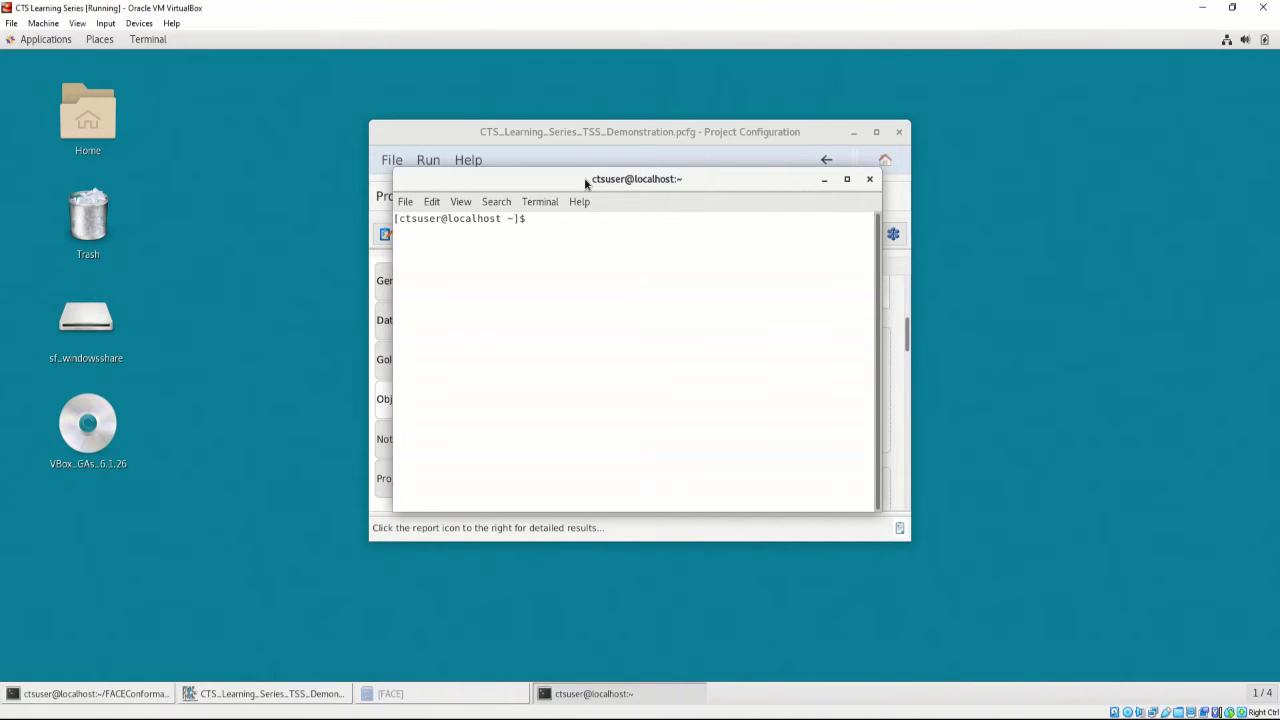
type("cd Desktop/B")
key("Tab")
key("Return")
type("ls")
key("Return")
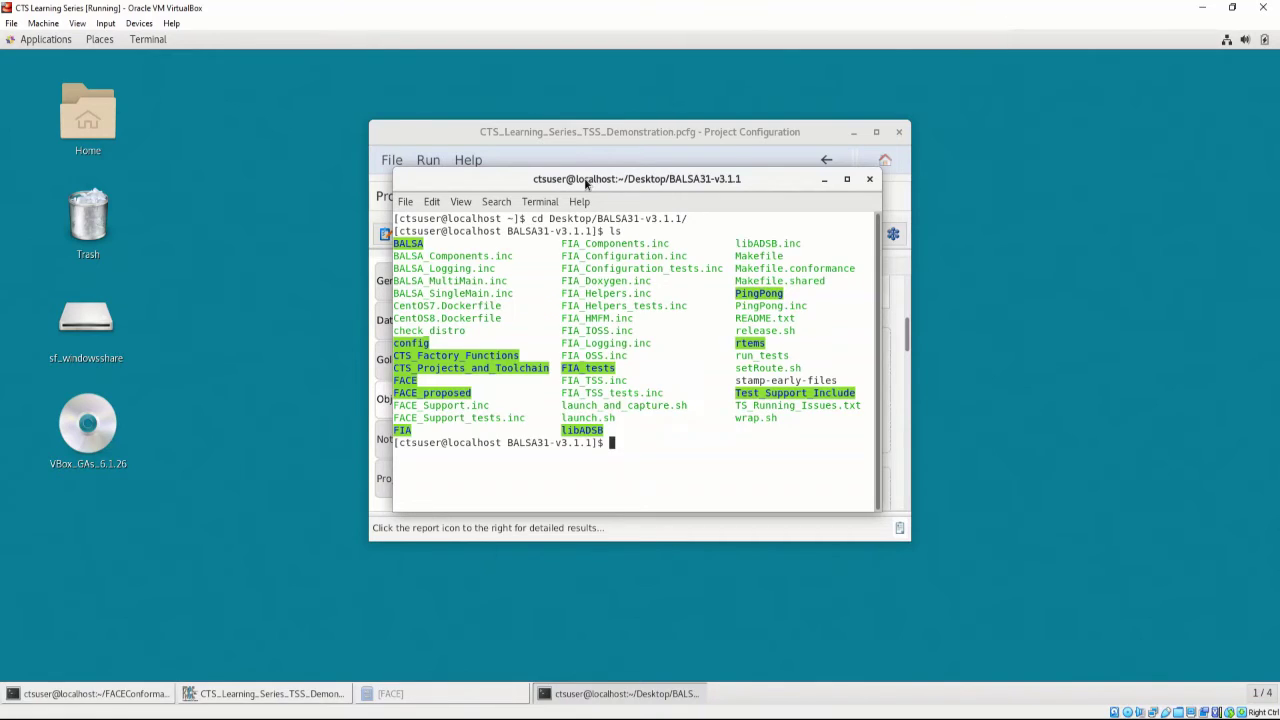
Step: Check the GSL_BASE and GENERATED_GSL paths in config/conformance.inc with nano, and exit without changes
type("nano con")
key("Tab")
type("conf")
key("Tab")
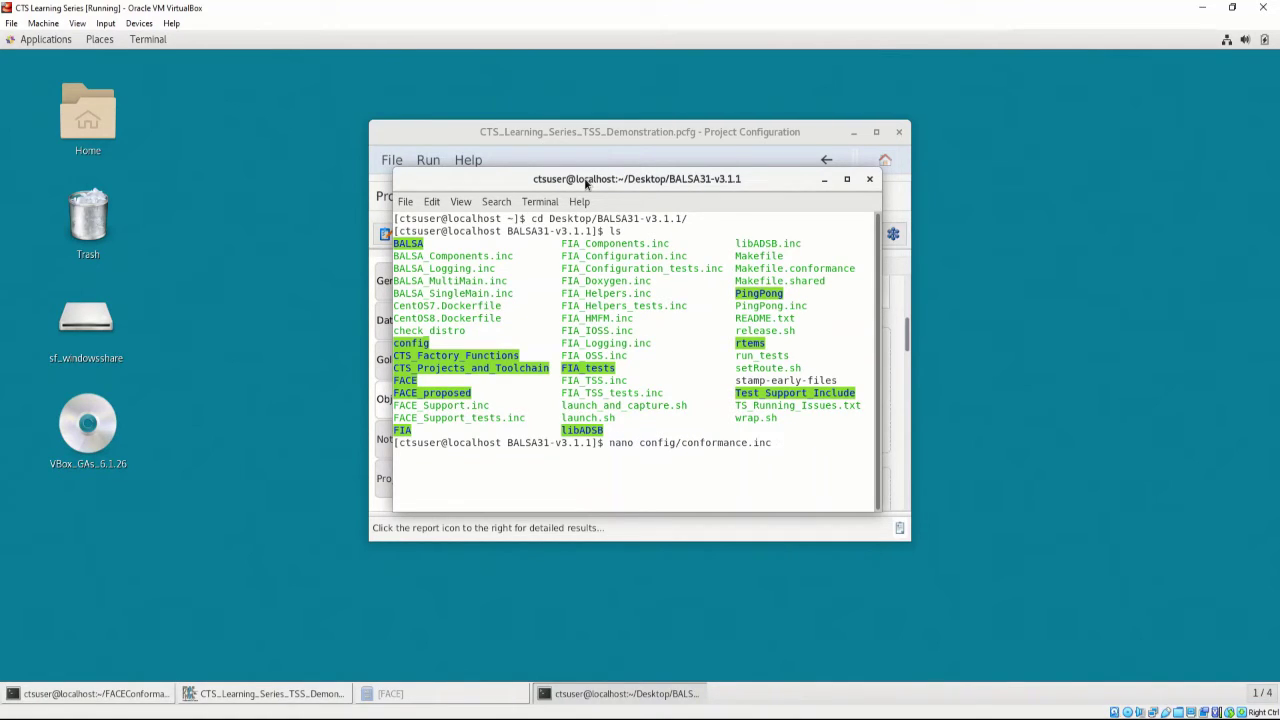
key("Return")
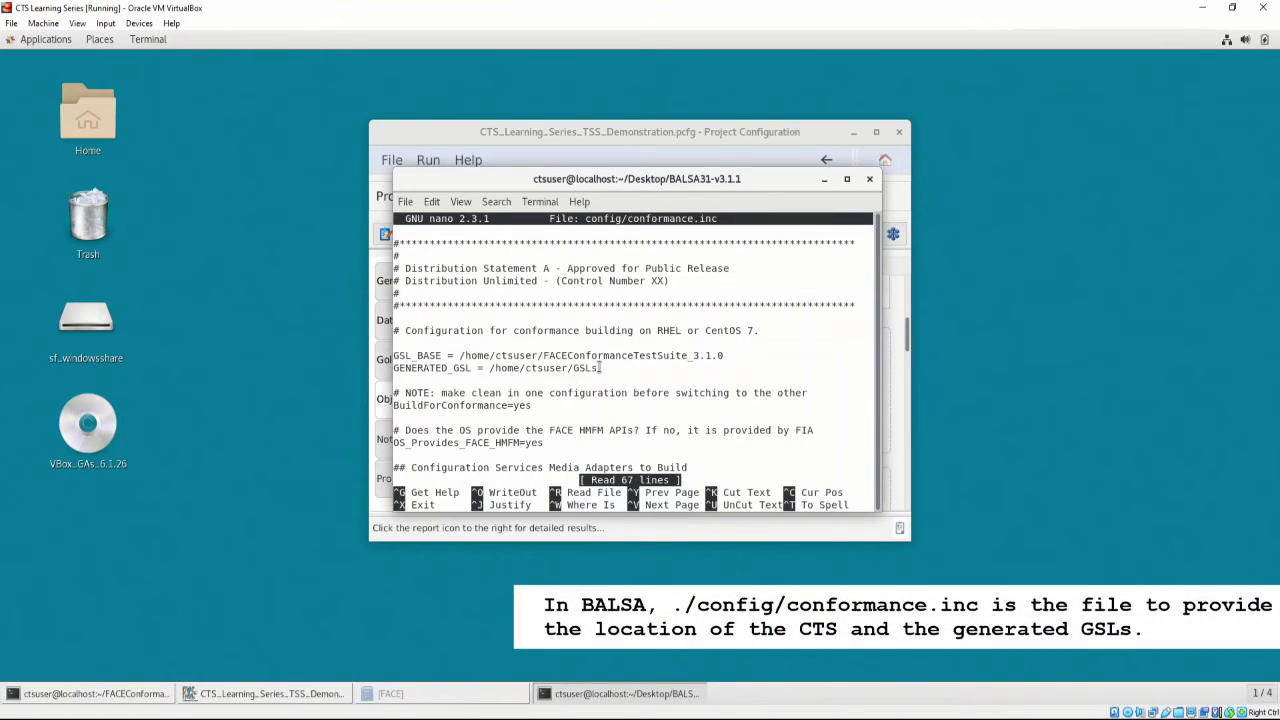
left_click_drag(600, 368, 394, 356)
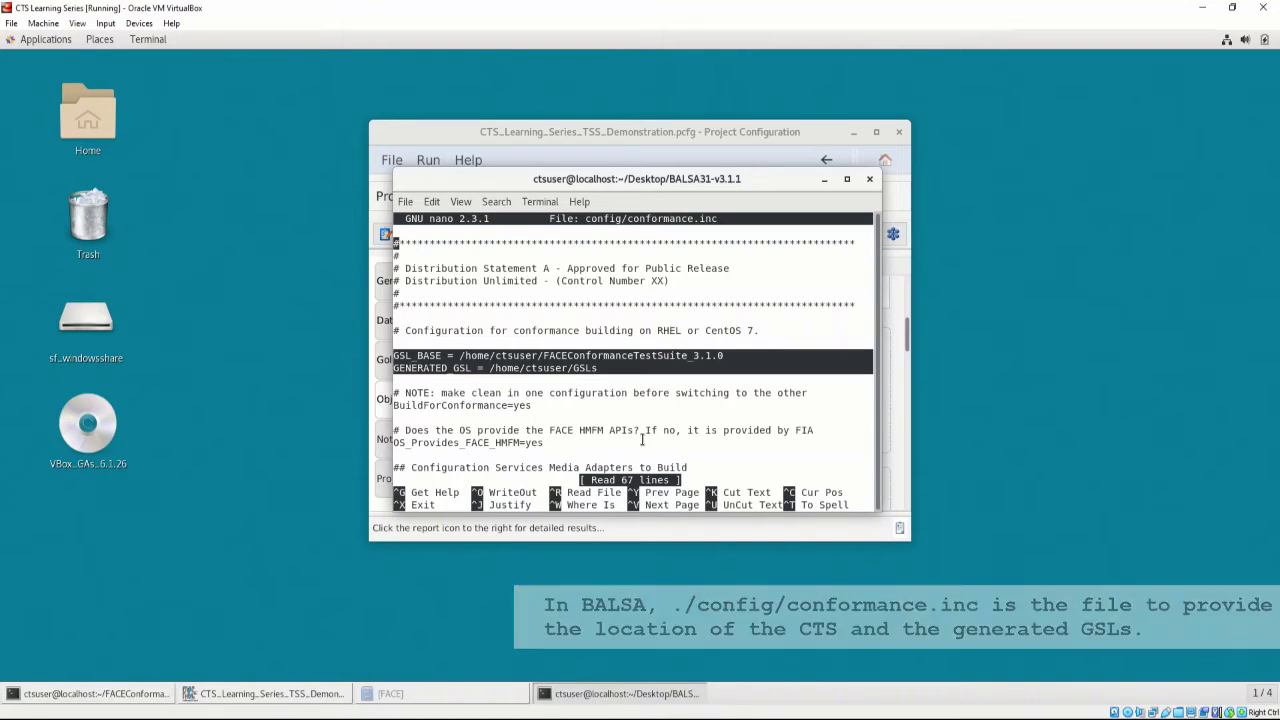
key("ctrl+x")
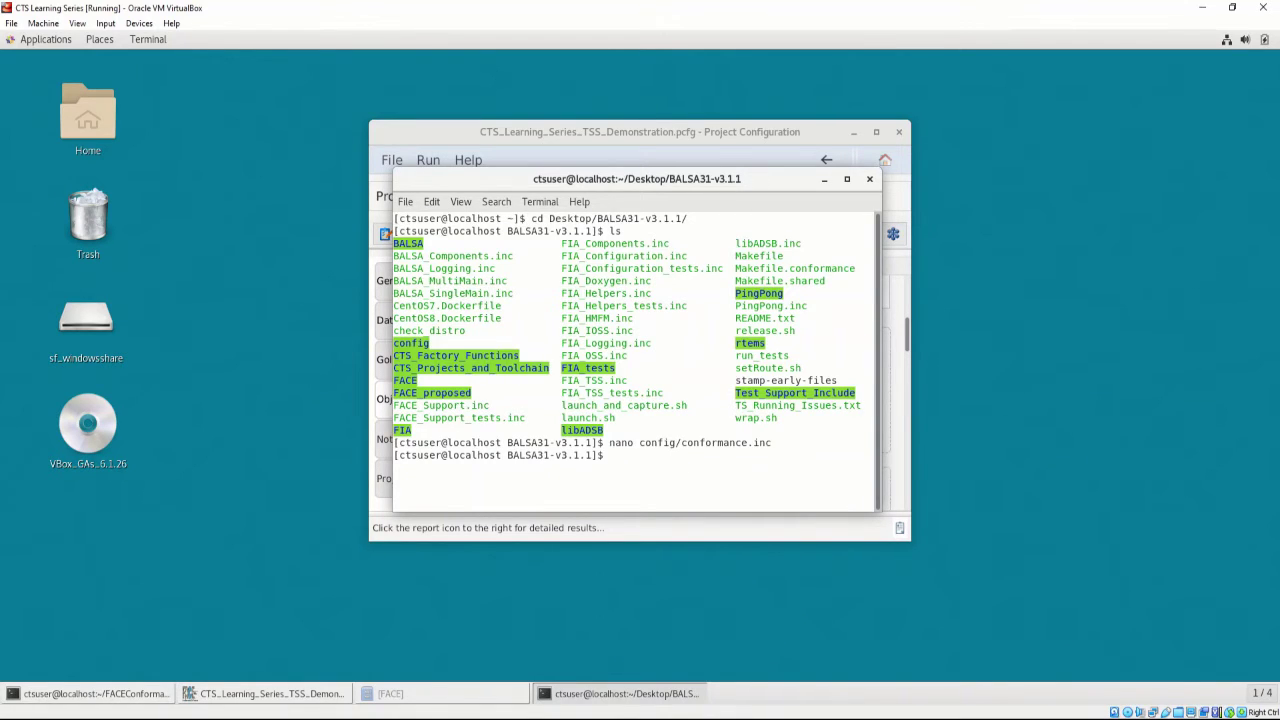
Step: Build the TSS target with make using Makefile.conformance and locate the output object's path
type("make -f Makefile.conformance ")
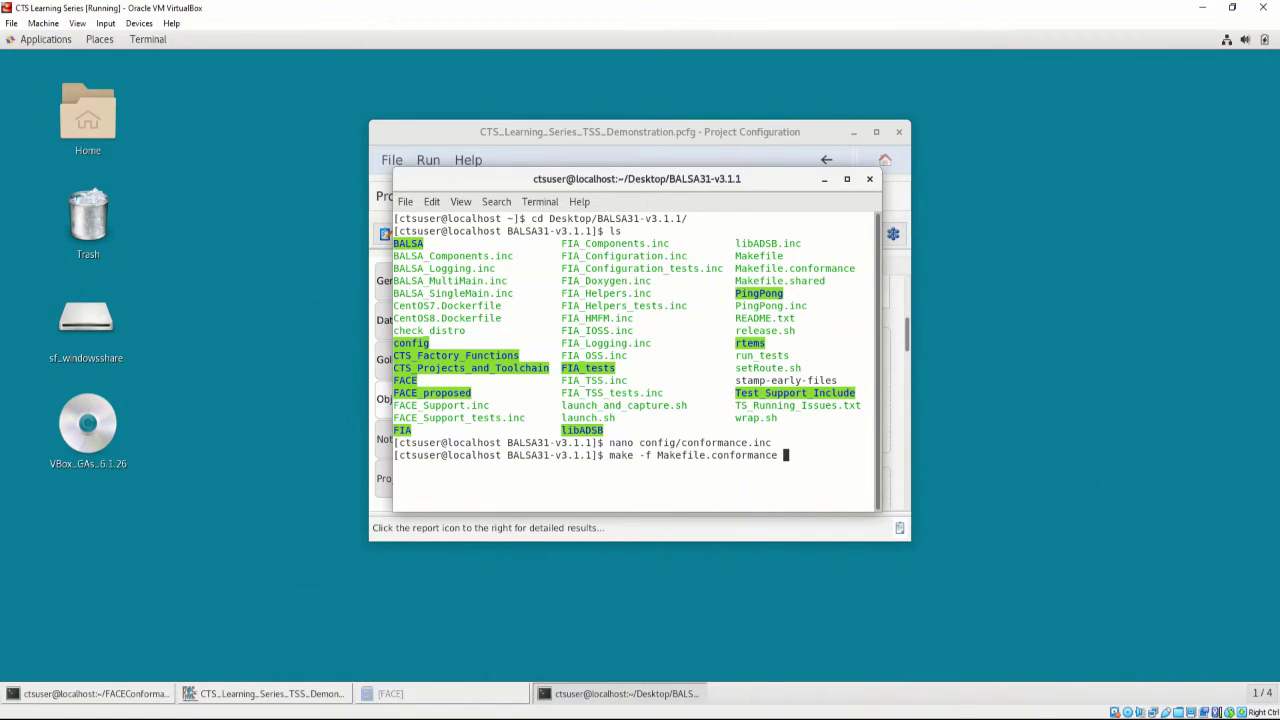
type("TSS")
key("Return")
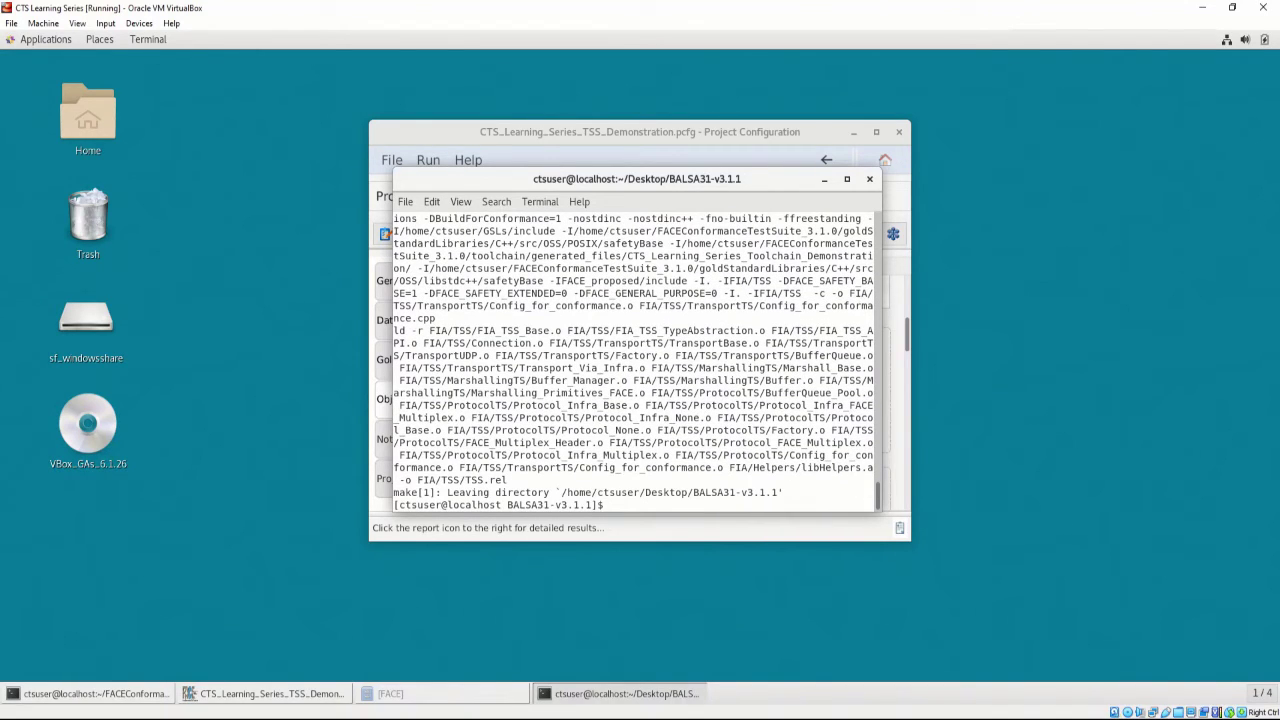
left_click_drag(510, 481, 417, 481)
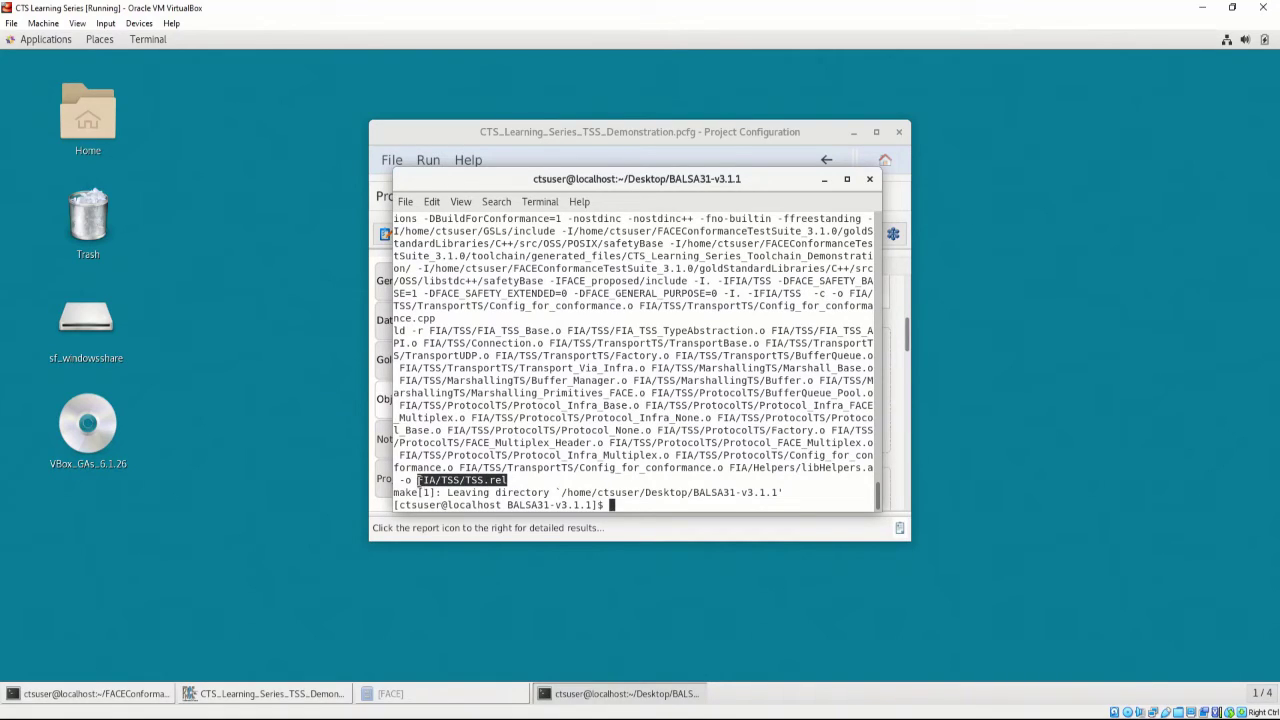
Step: Add Desktop/BALSA31-v3.1.1/FIA/TSS/TSS.rel as the provided segment object of the TSS project
left_click(824, 179)
left_click(608, 372)
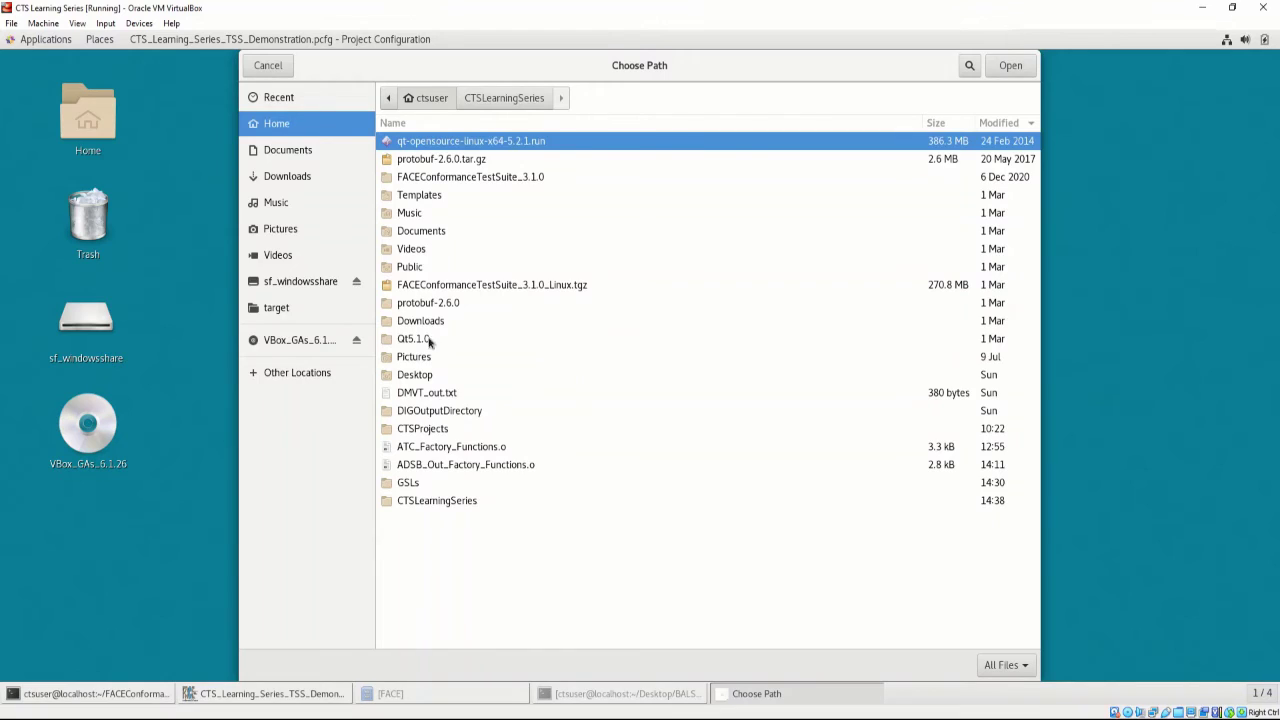
double_click(415, 374)
double_click(448, 162)
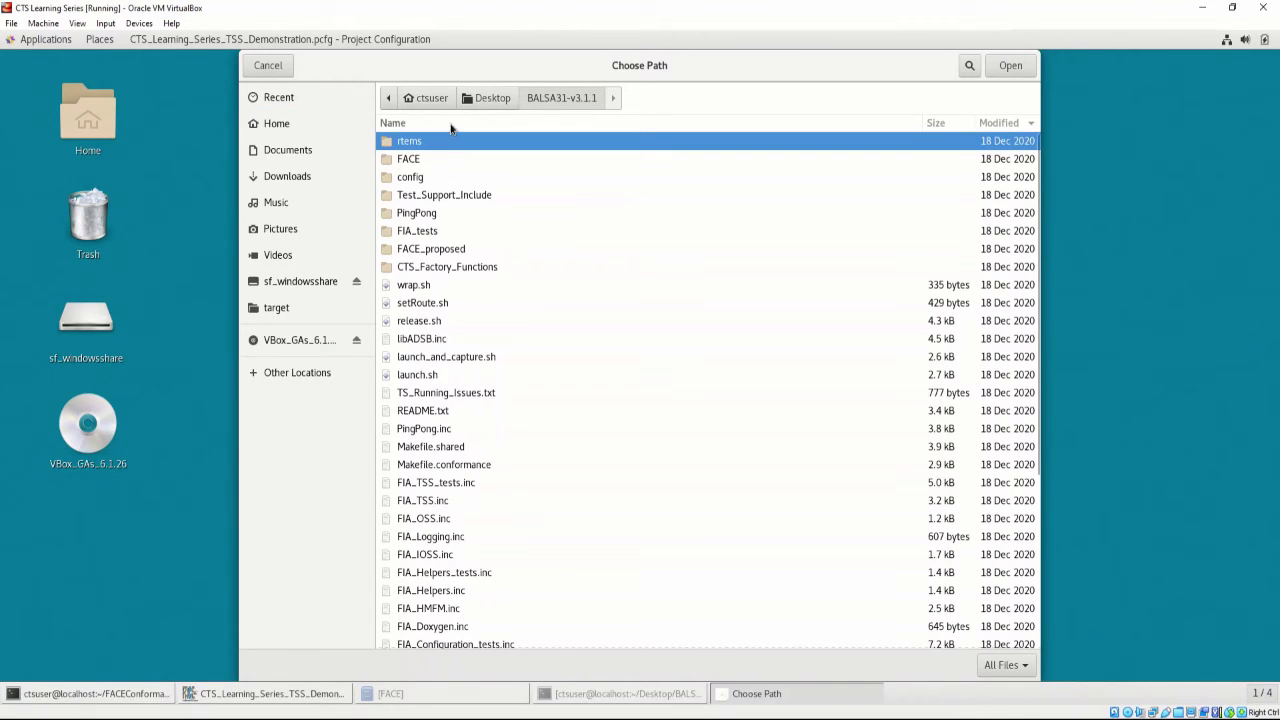
left_click(440, 122)
double_click(484, 230)
double_click(445, 302)
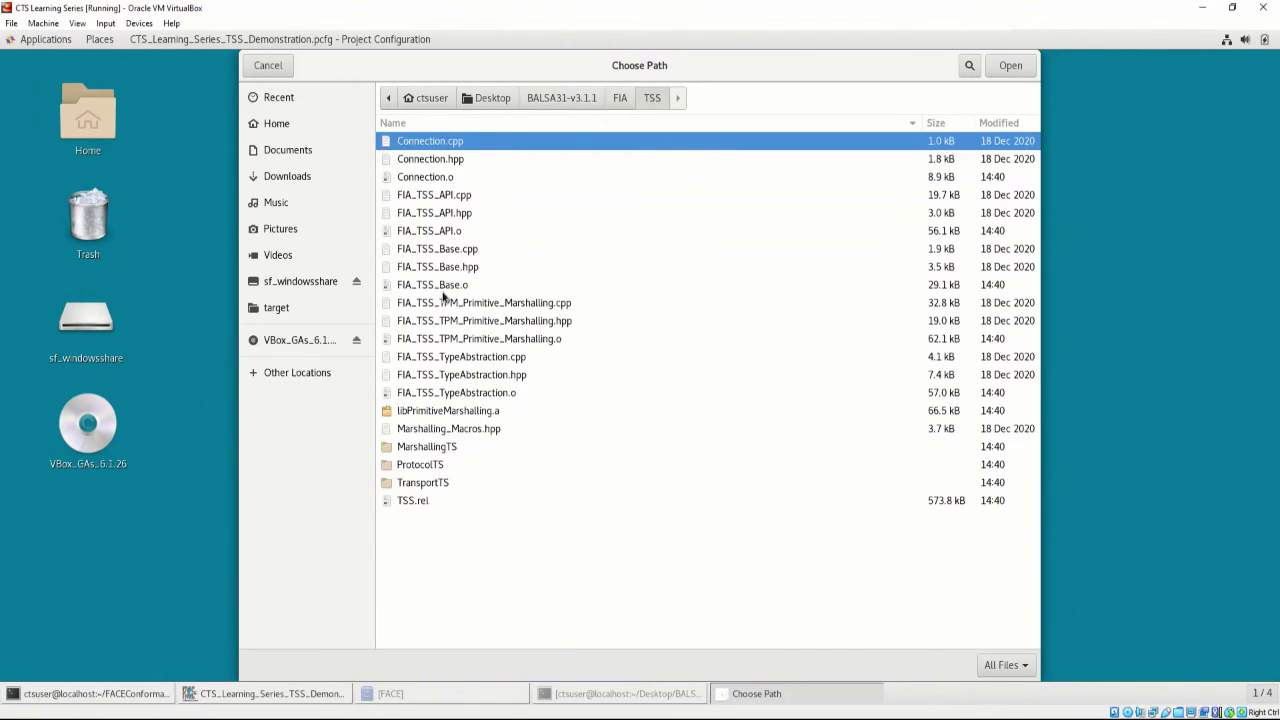
double_click(441, 505)
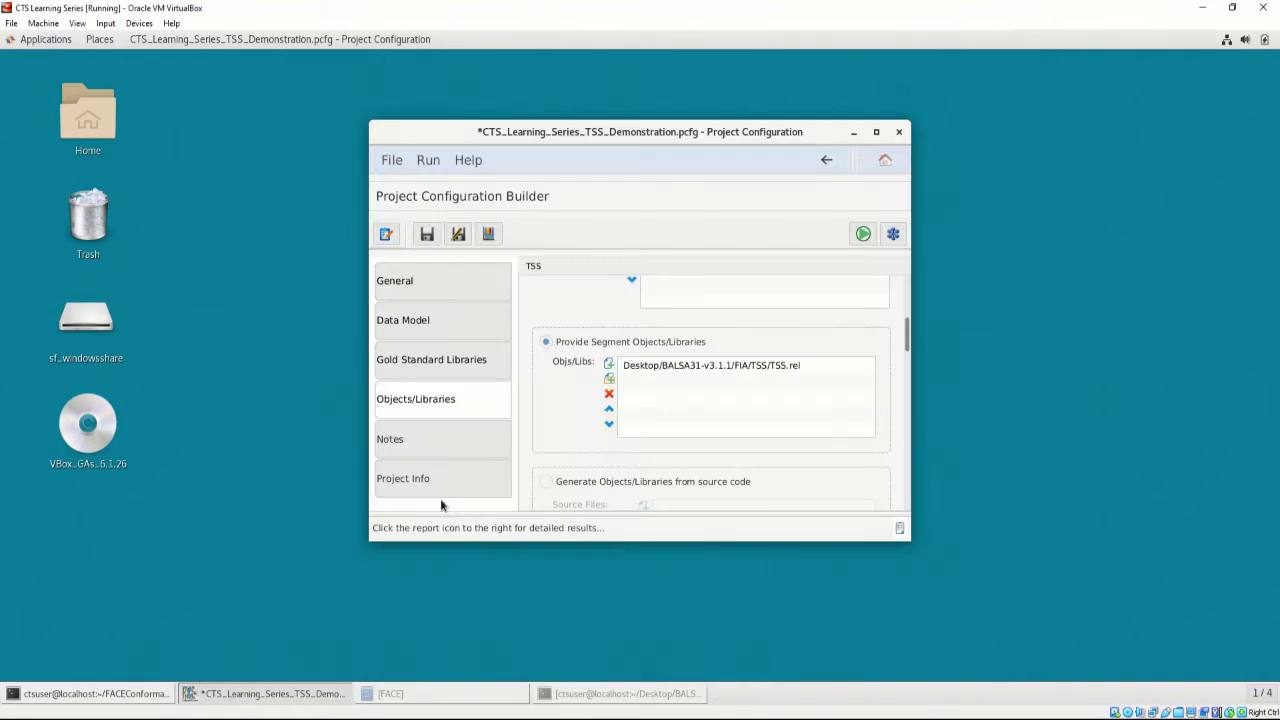
Step: Save the TSS demonstration project and proceed to its segment conformance test
left_click(428, 236)
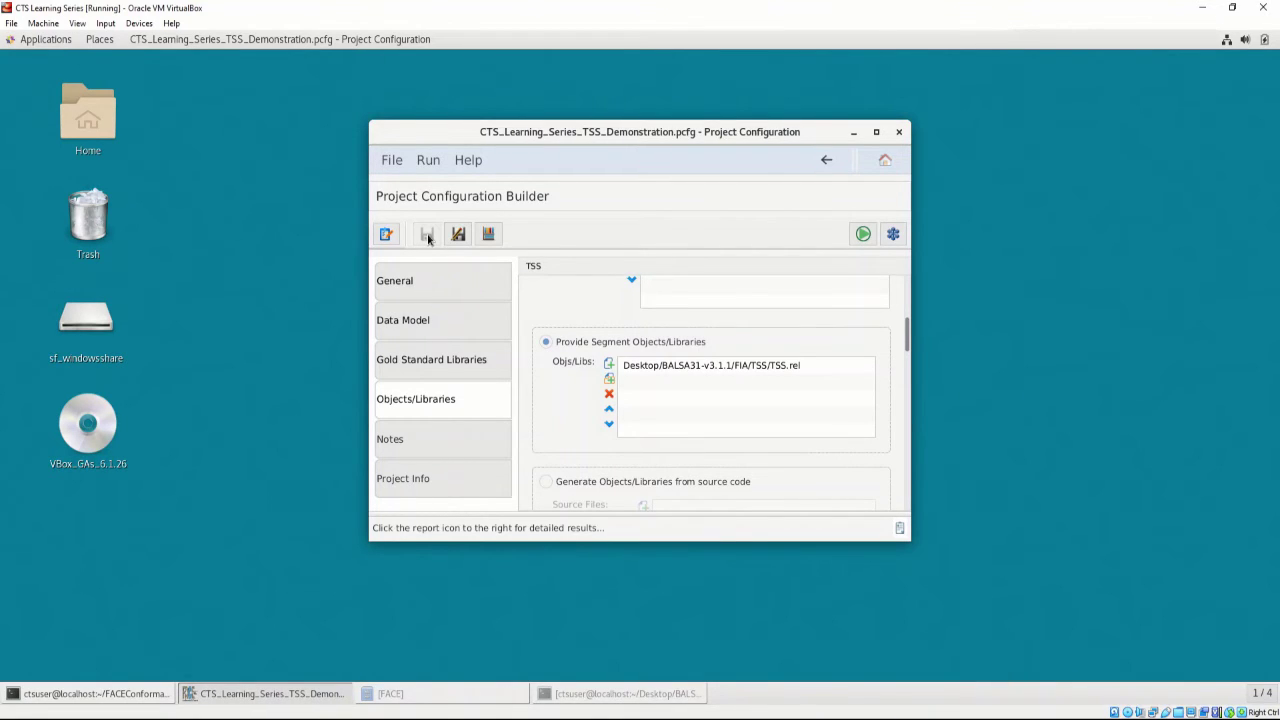
left_click(864, 238)
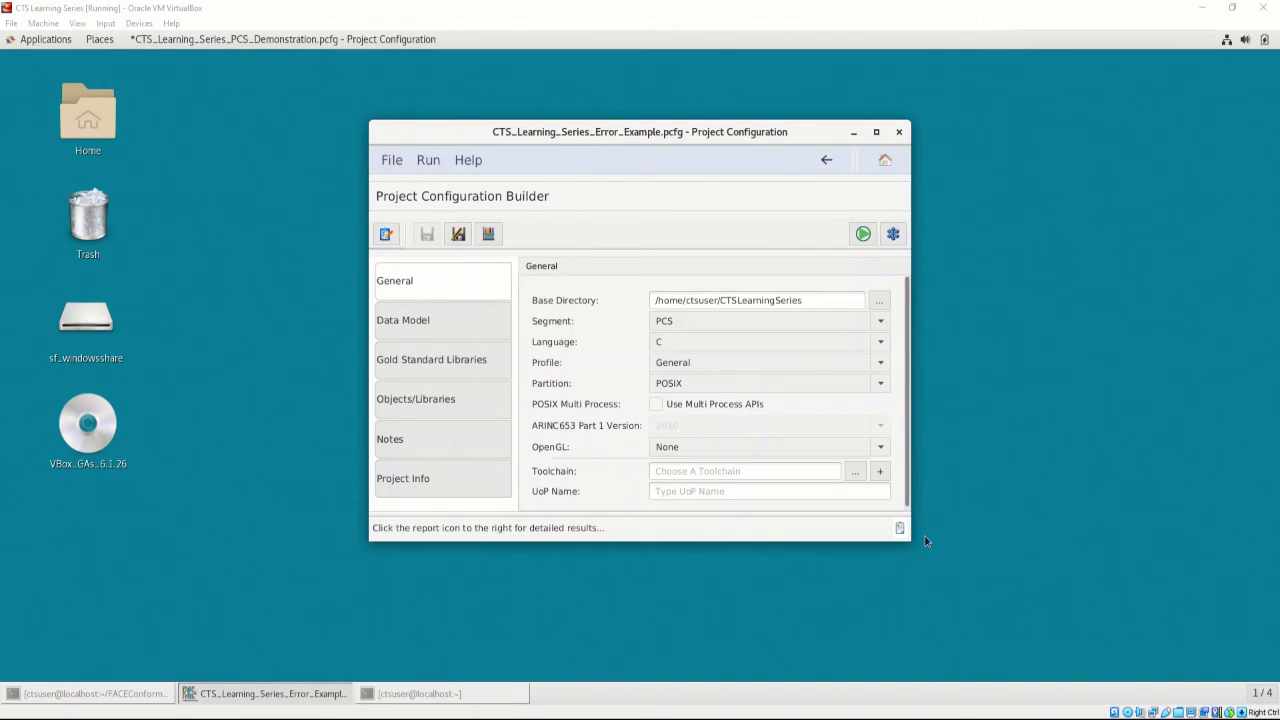
Step: Run the segment conformance test on CTS_Learning_Series_Error_Example.pcfg and return to its project configuration
left_click(853, 238)
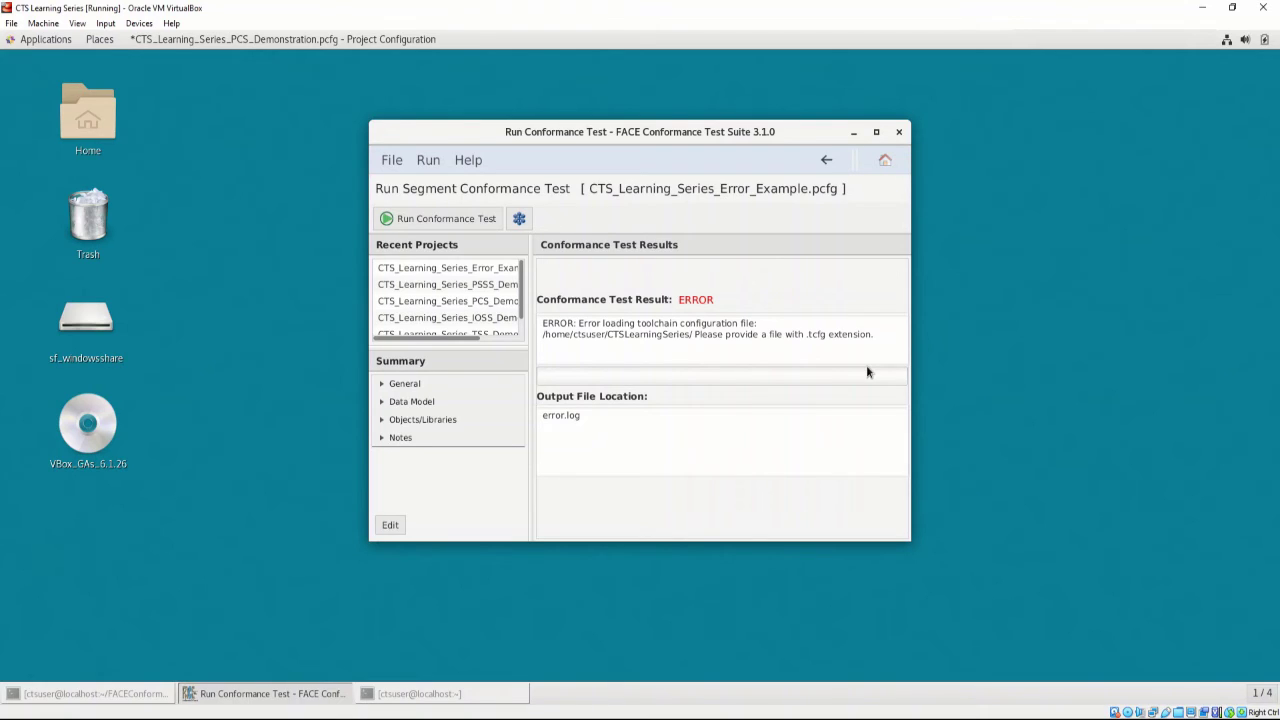
left_click(834, 160)
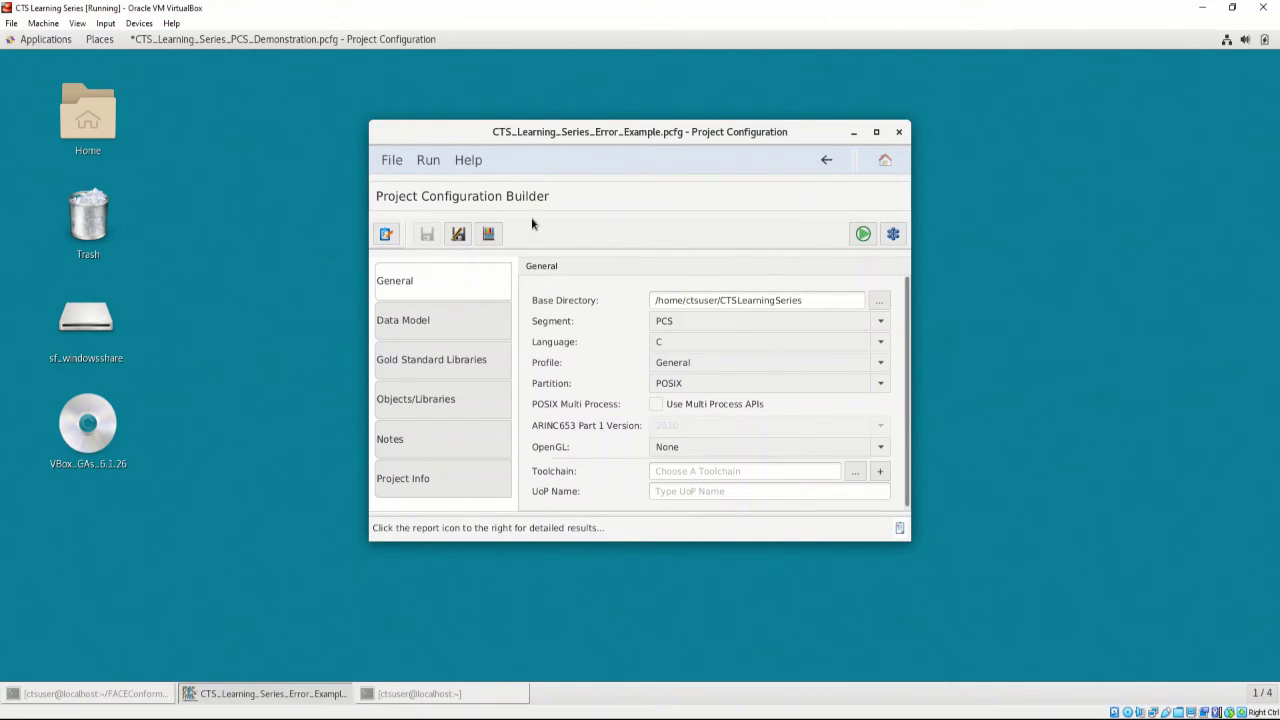
Step: Validate the error example's project configuration, dismiss the result dialogs and show the detailed configuration test report
left_click(387, 236)
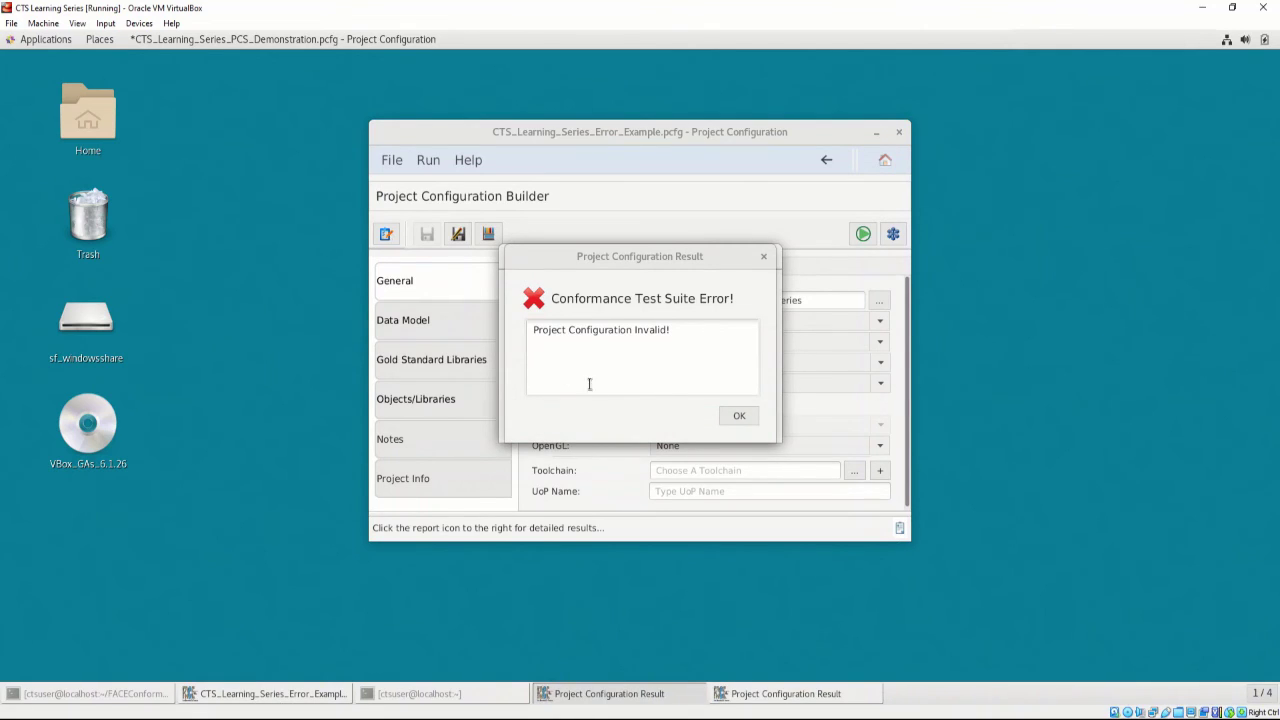
left_click(737, 418)
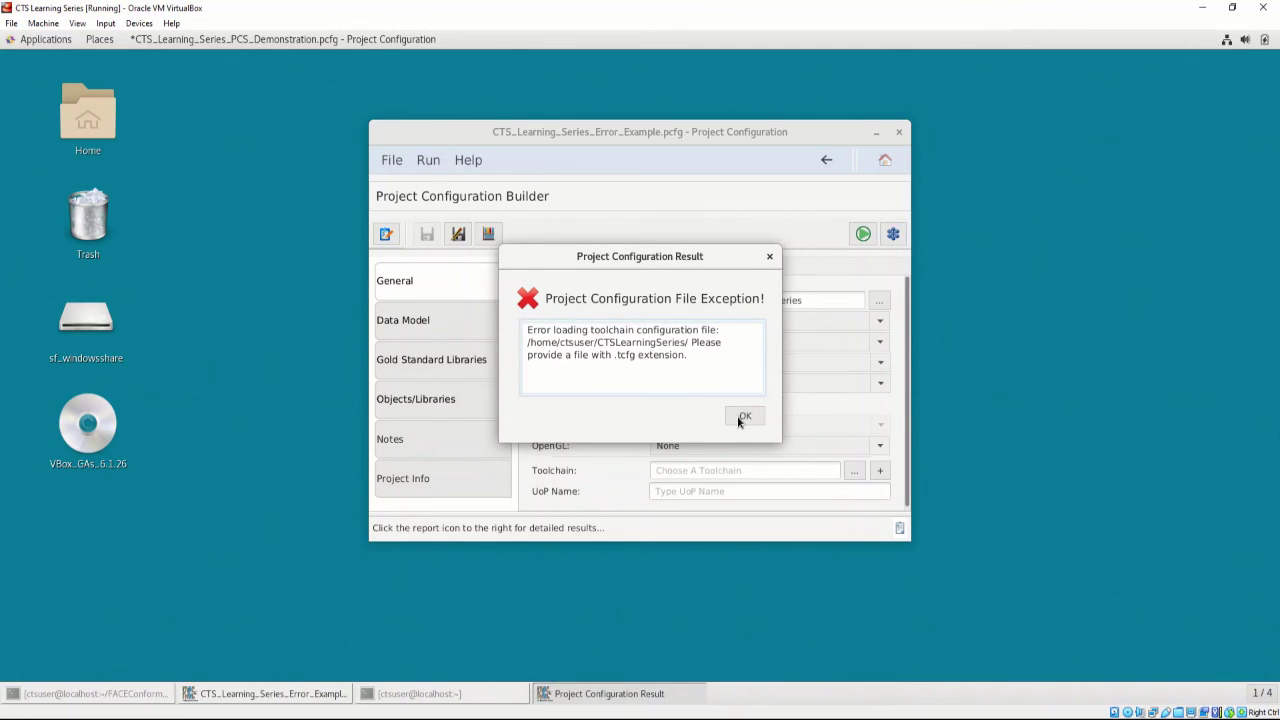
left_click(741, 418)
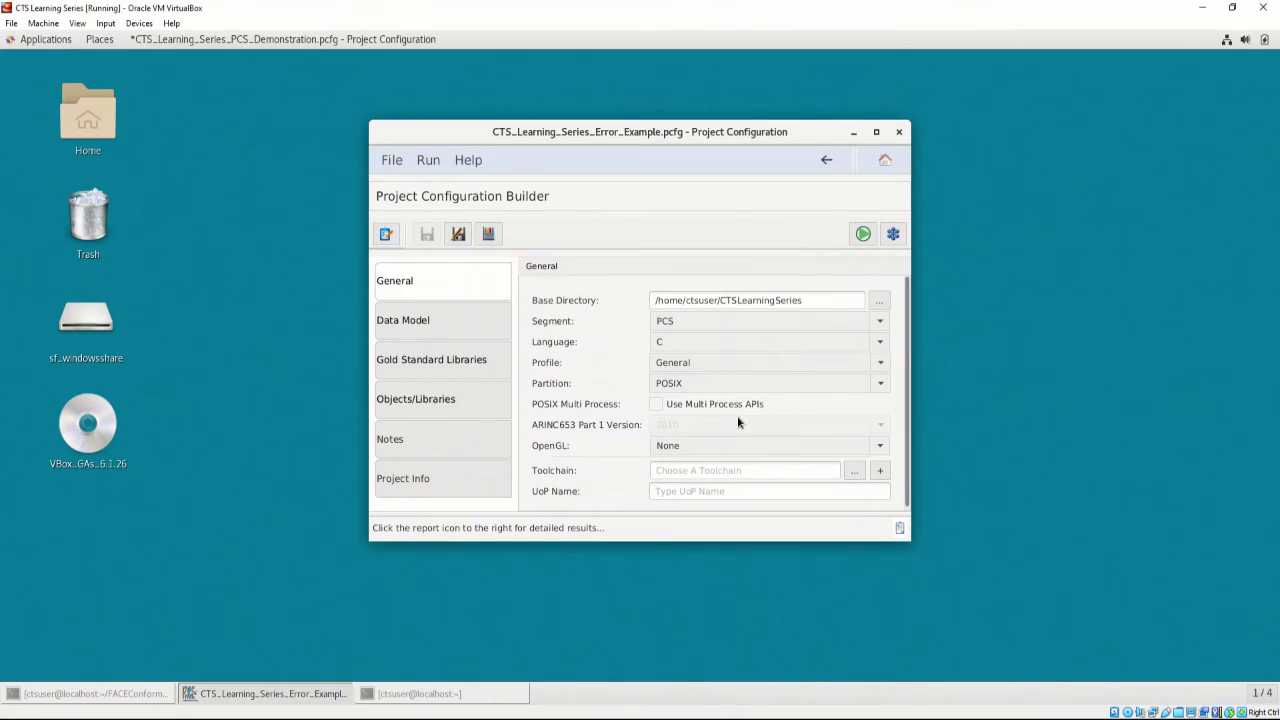
left_click(899, 530)
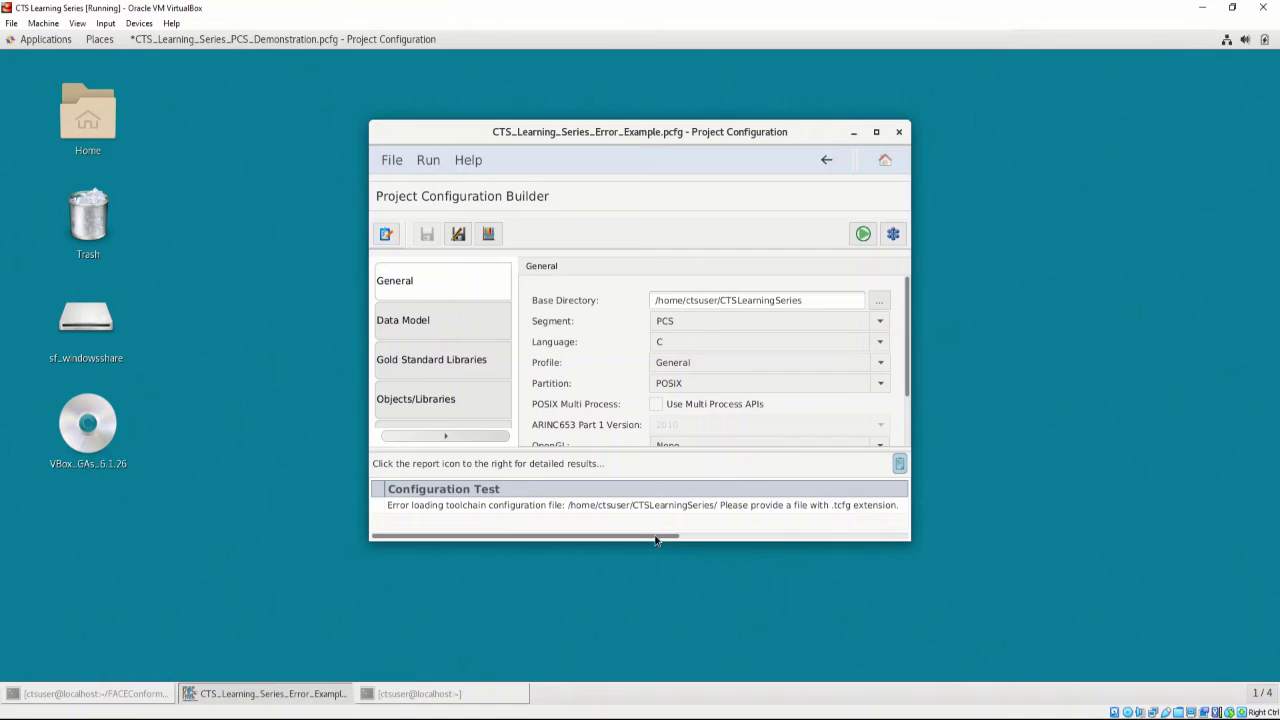